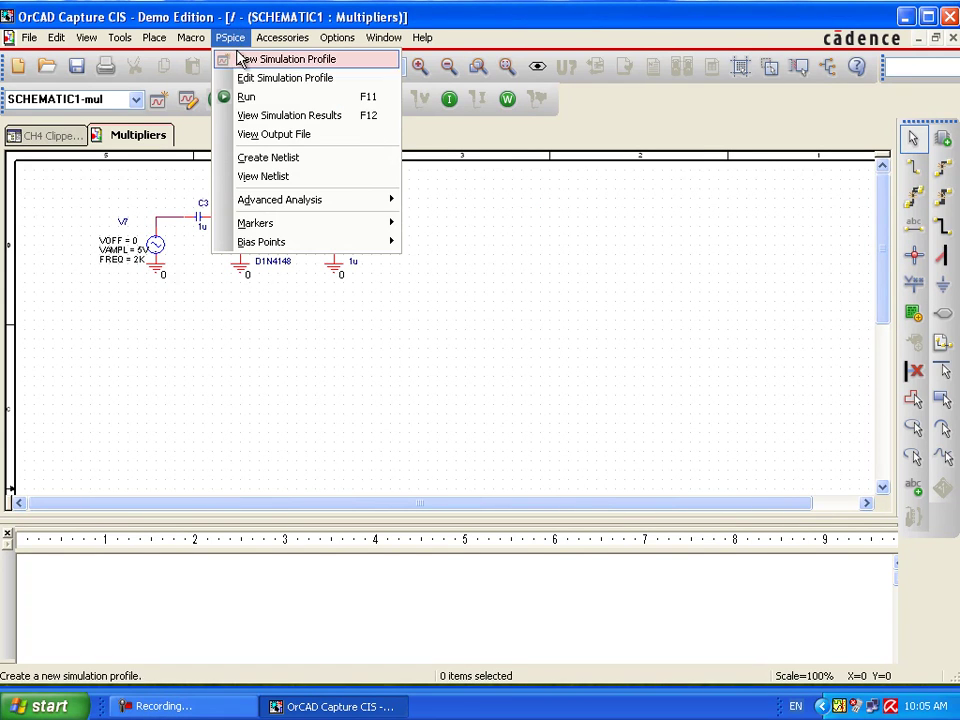
- Change the simulation profile to run to 12ms with a 2us maximum step size
{"action": "left_click", "coordinate": [232, 77]}
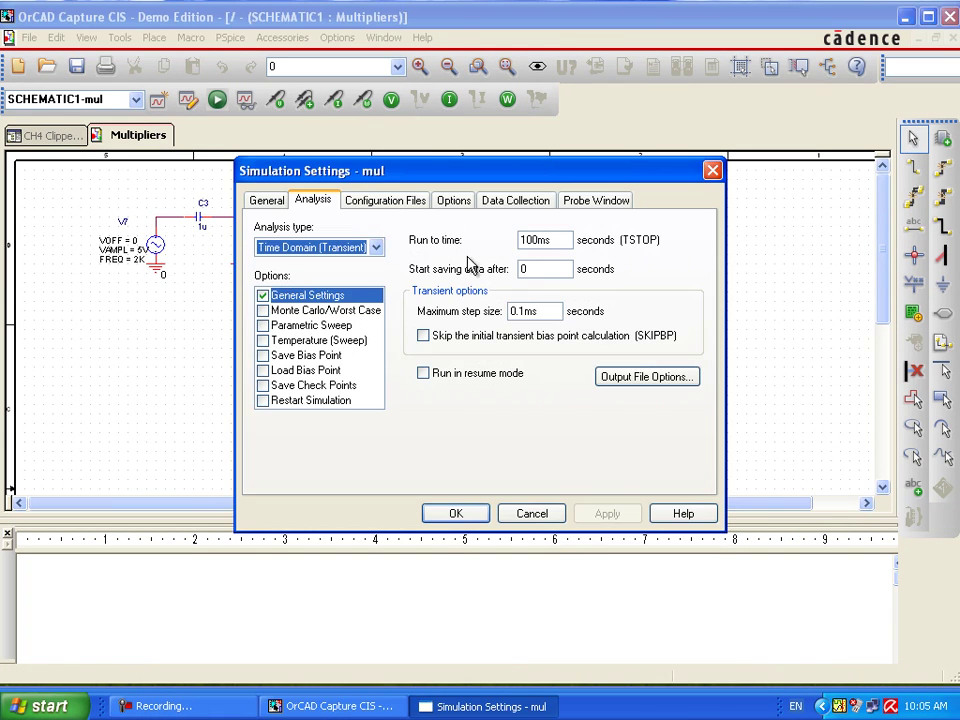
{"action": "left_click", "coordinate": [533, 240]}
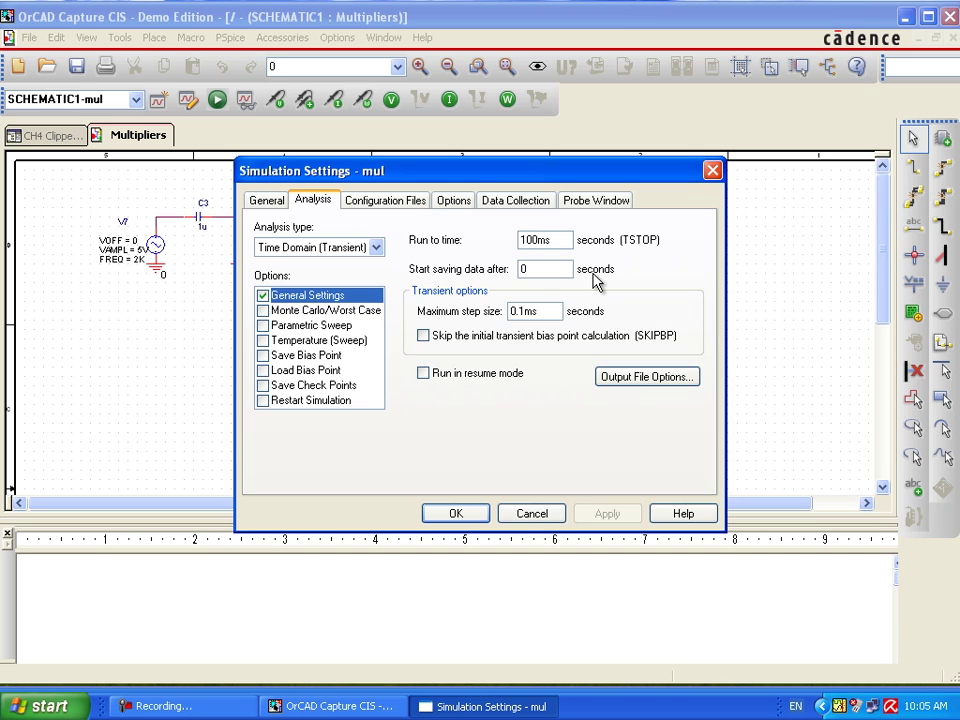
{"action": "key", "text": "BackSpace"}
{"action": "type", "text": "2us"}
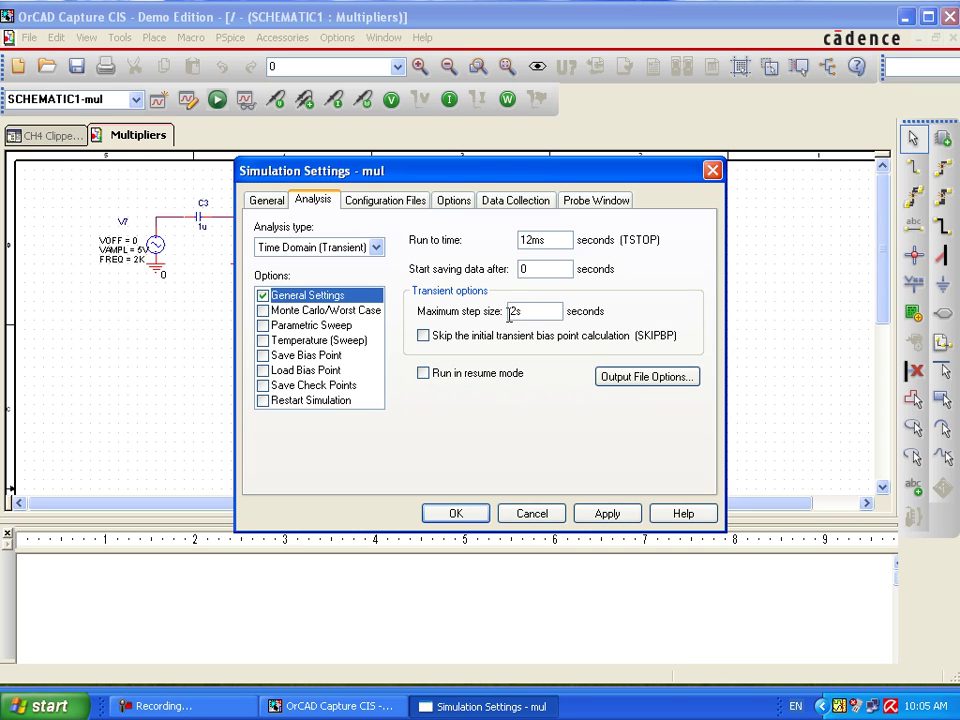
{"action": "left_click", "coordinate": [456, 513]}
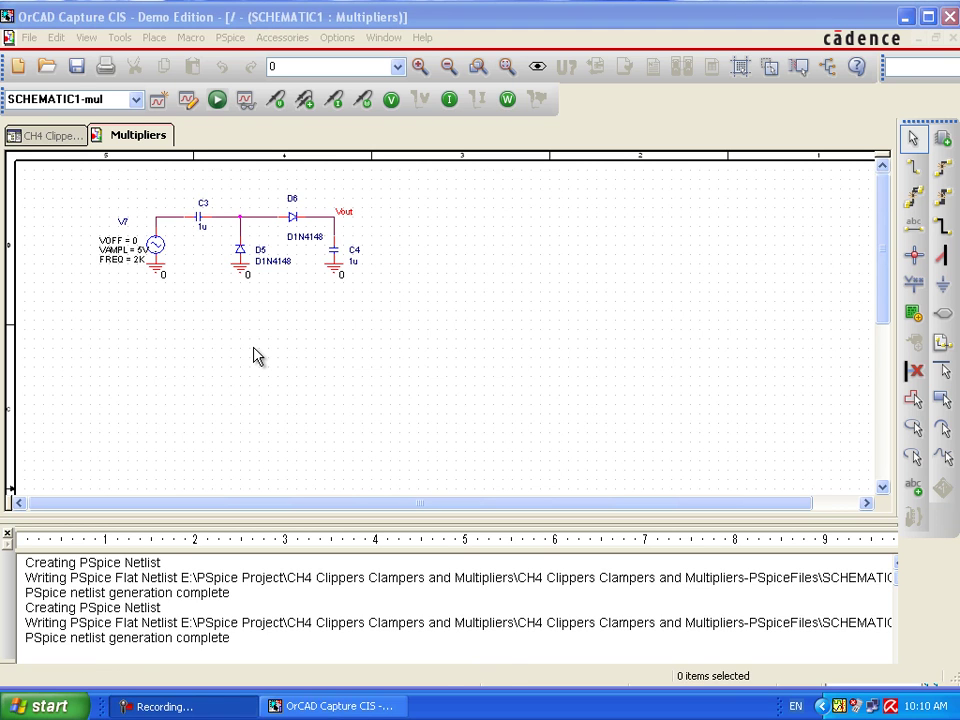
- Launch the PSpice run of the multiplier circuit, accepting the Undo Warning
{"action": "left_click", "coordinate": [217, 99]}
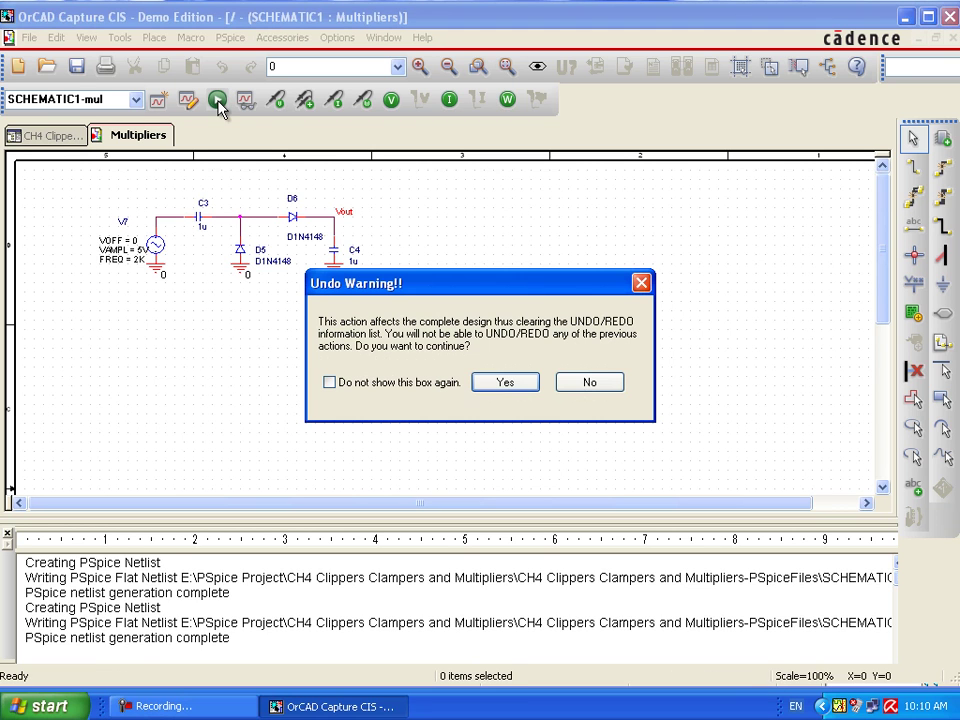
{"action": "left_click", "coordinate": [529, 386]}
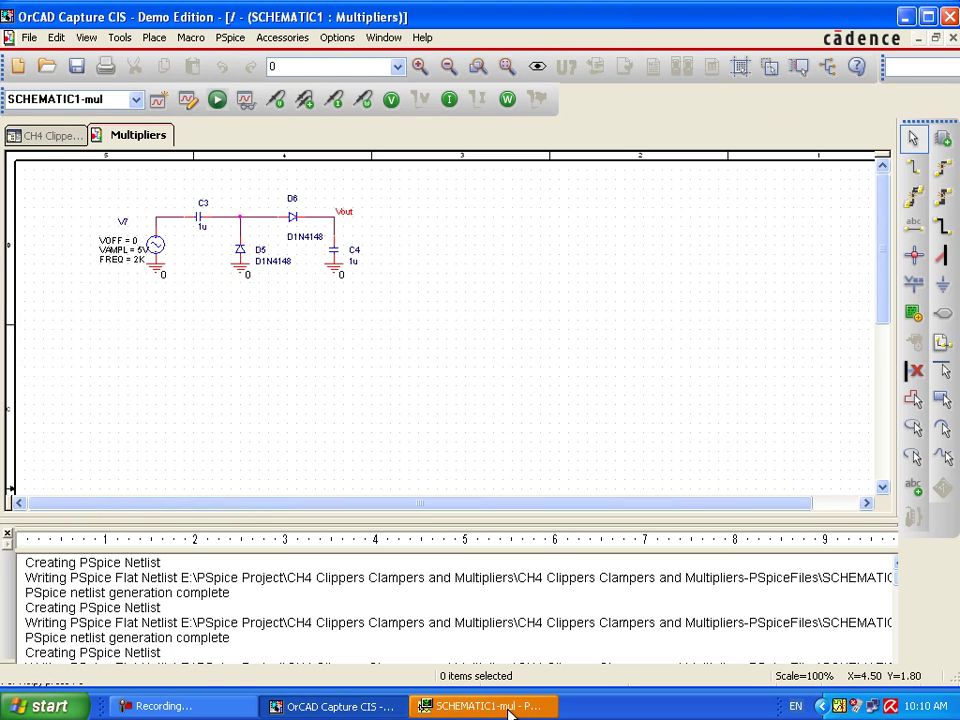
- In the PSpice results window, plot diode D5's current I(D5)
{"action": "left_click", "coordinate": [510, 708]}
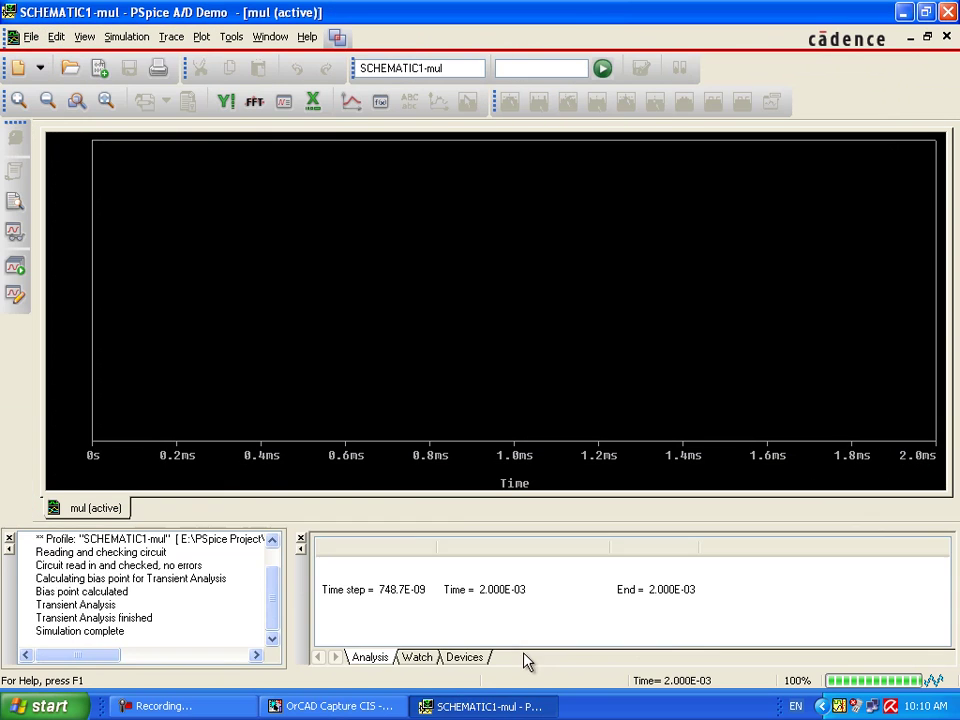
{"action": "left_click", "coordinate": [352, 104]}
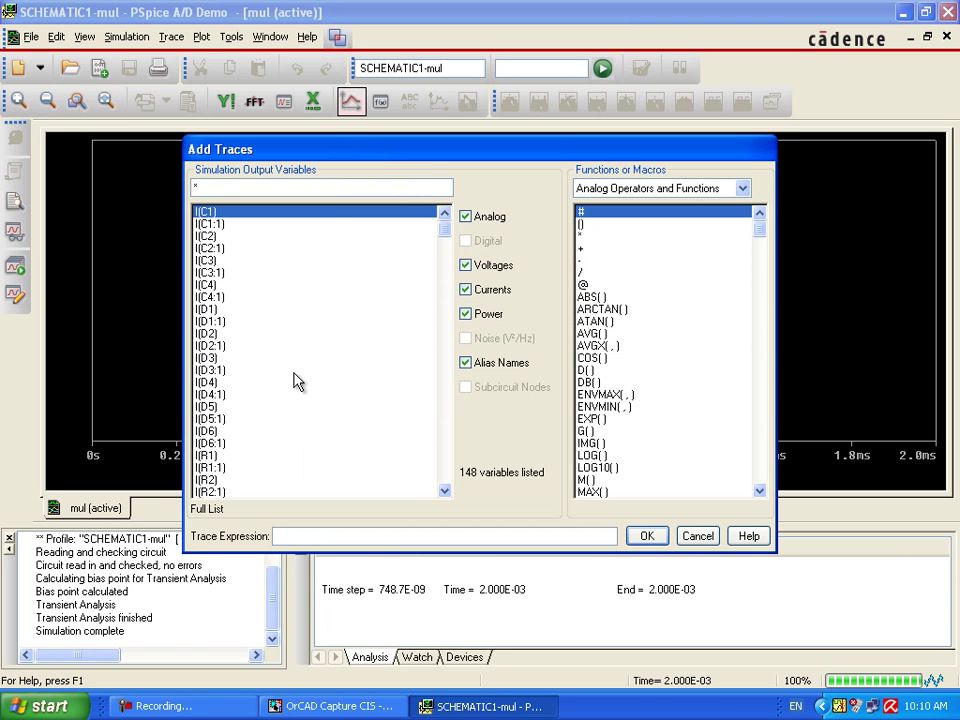
{"action": "left_click", "coordinate": [210, 406]}
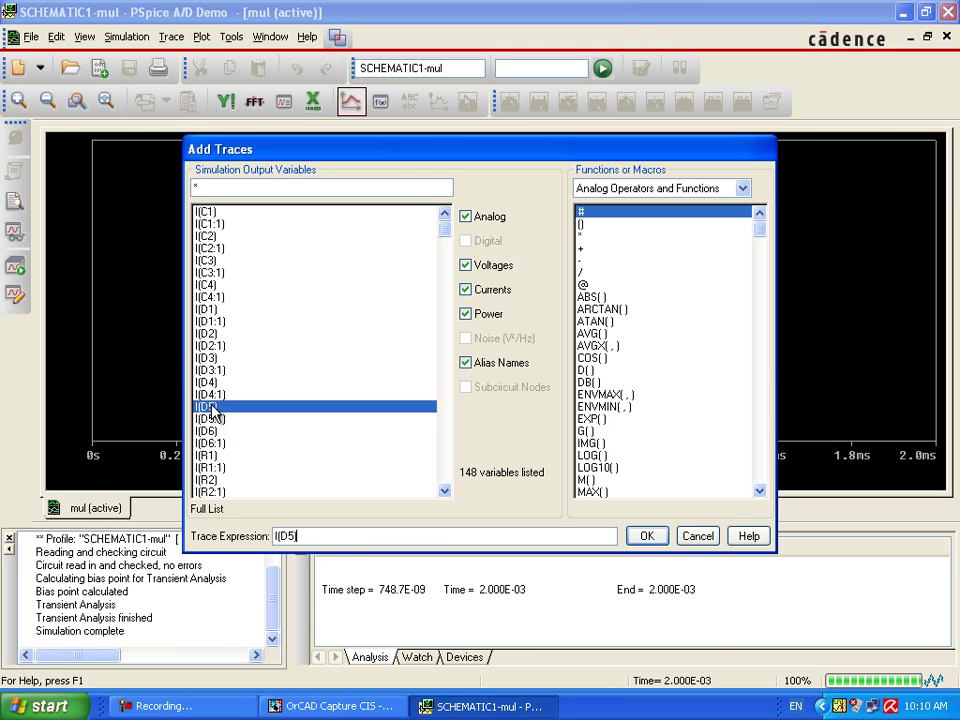
{"action": "left_click", "coordinate": [650, 535]}
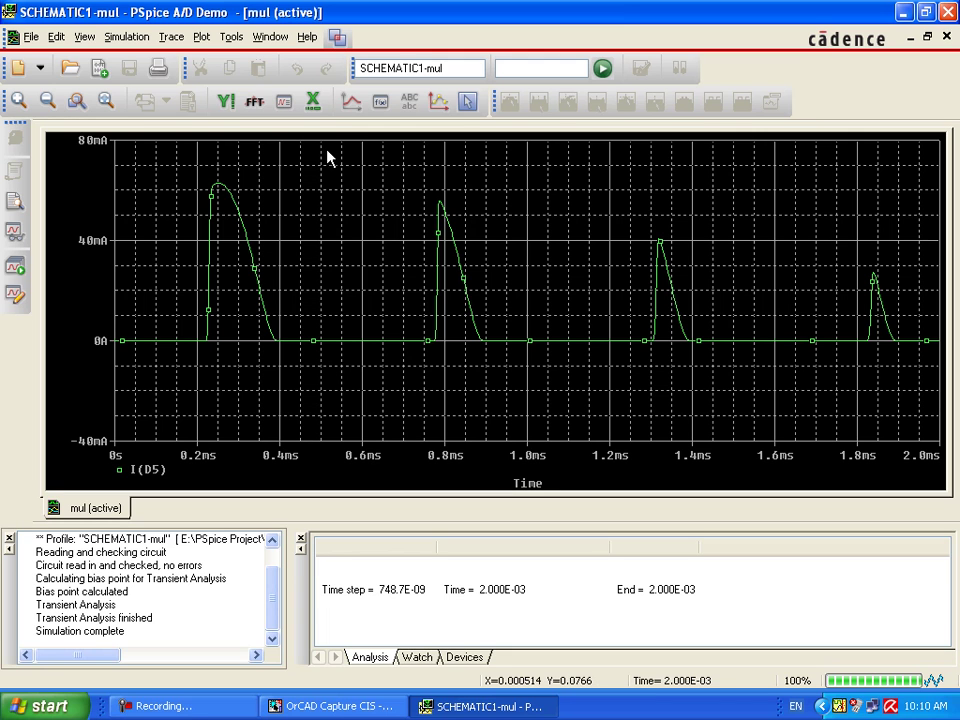
- Add a second plot above I(D5) showing I(D6), then close PSpice
{"action": "left_click", "coordinate": [201, 37]}
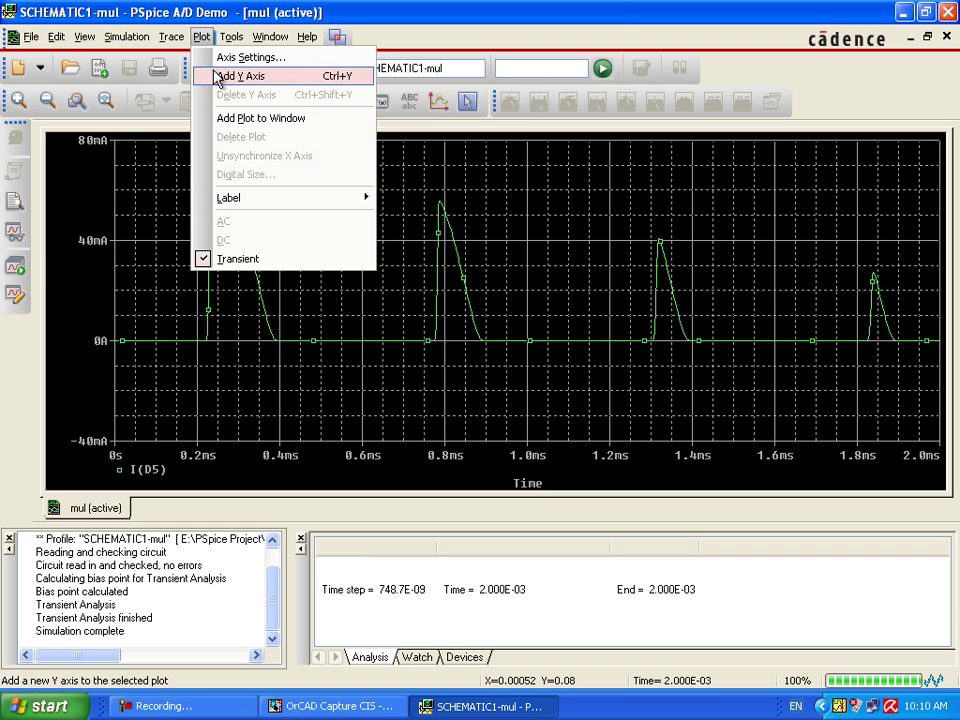
{"action": "left_click", "coordinate": [223, 118]}
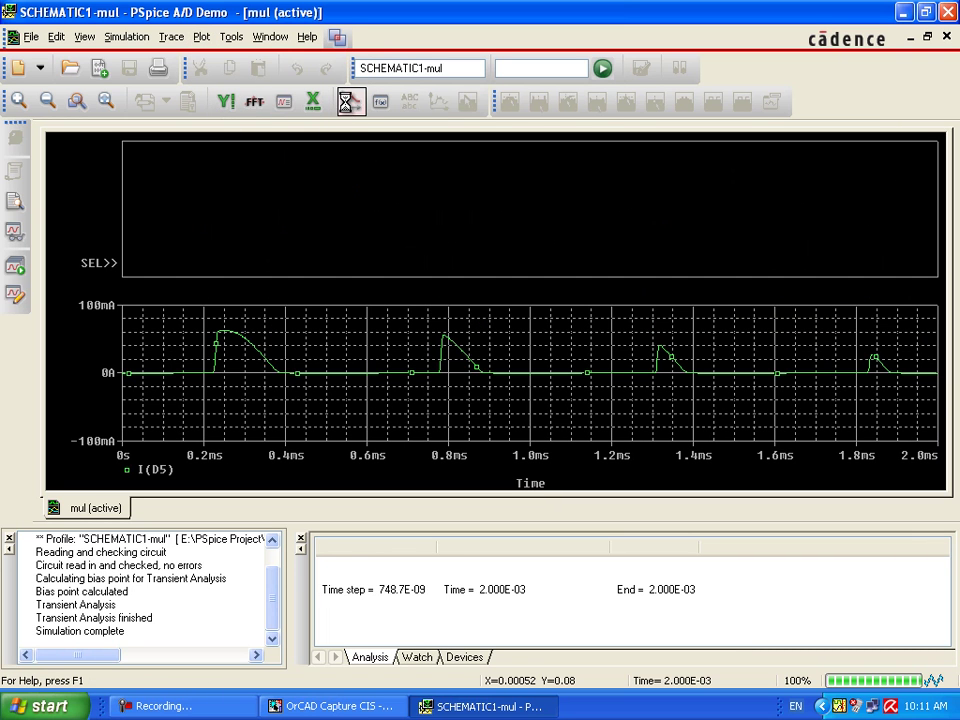
{"action": "left_click", "coordinate": [351, 101]}
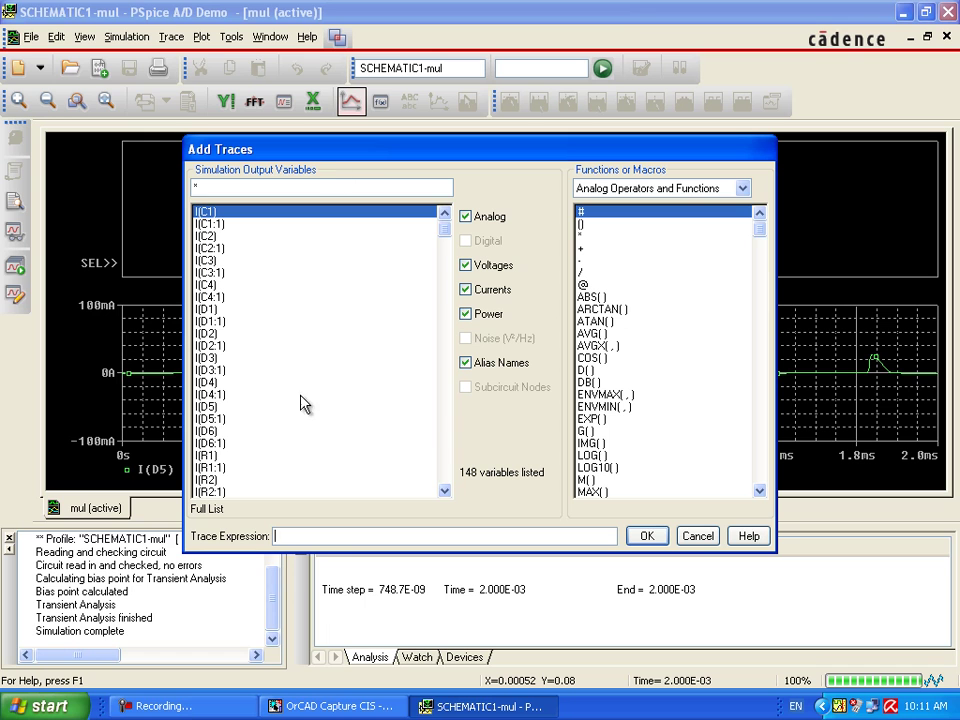
{"action": "left_click", "coordinate": [205, 430]}
{"action": "left_click", "coordinate": [647, 536]}
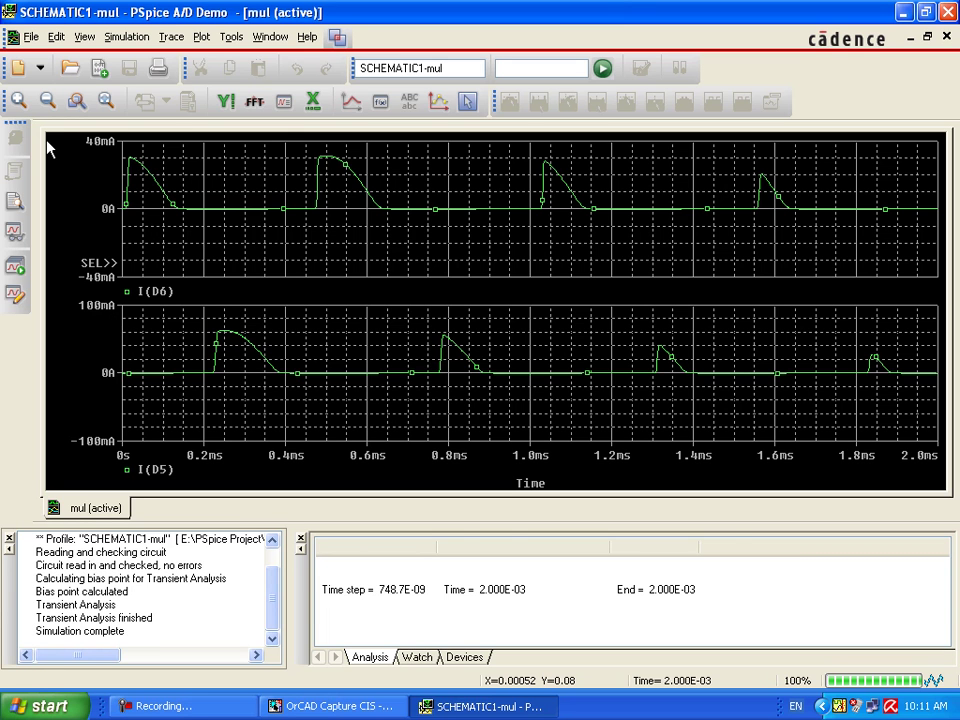
{"action": "key", "text": "alt+F4"}
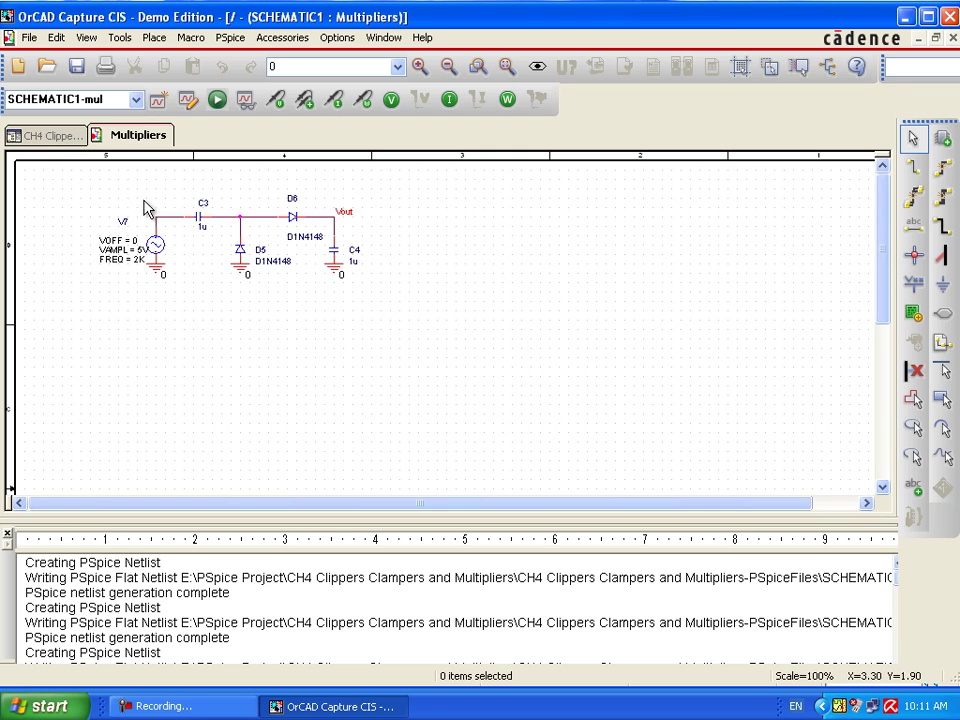
- Open the Clippers schematic and delete sine sources V1 and V2
{"action": "left_click", "coordinate": [47, 135]}
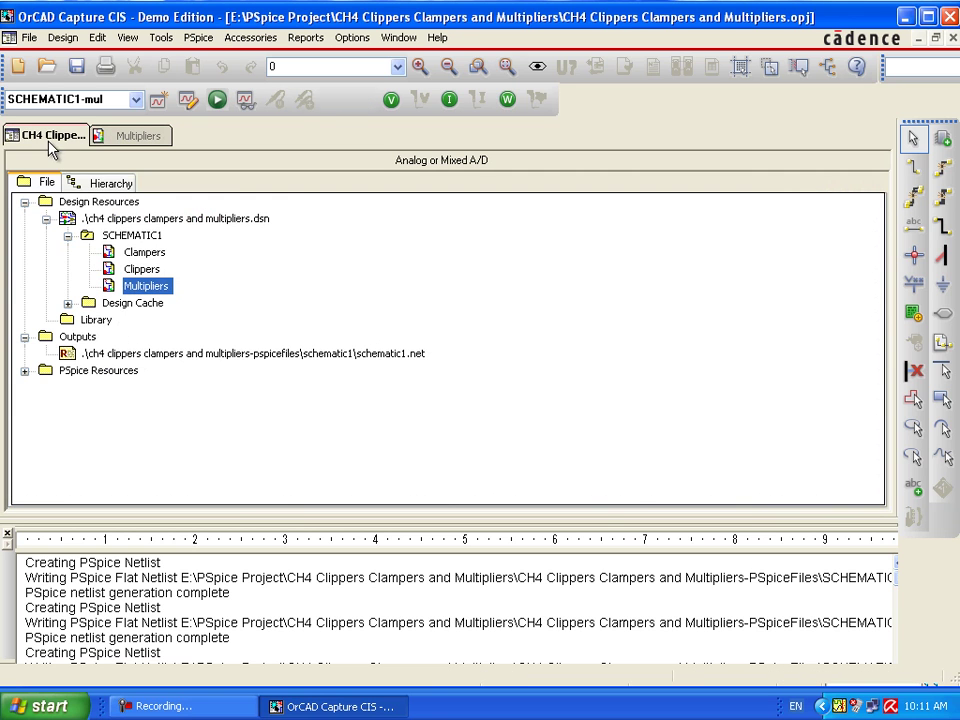
{"action": "double_click", "coordinate": [120, 269]}
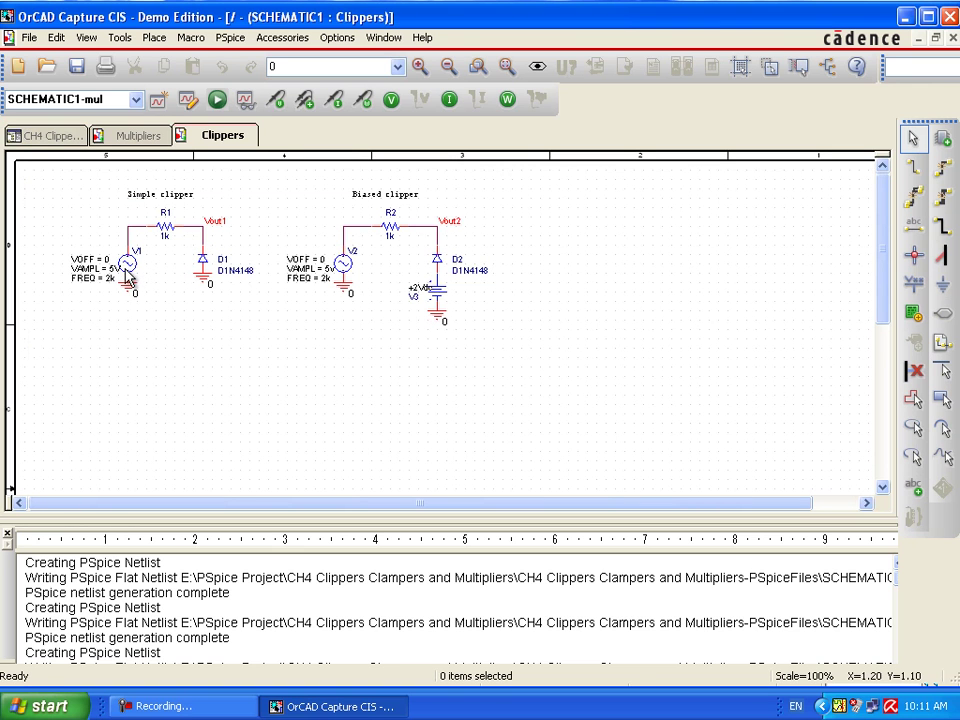
{"action": "left_click", "coordinate": [128, 279]}
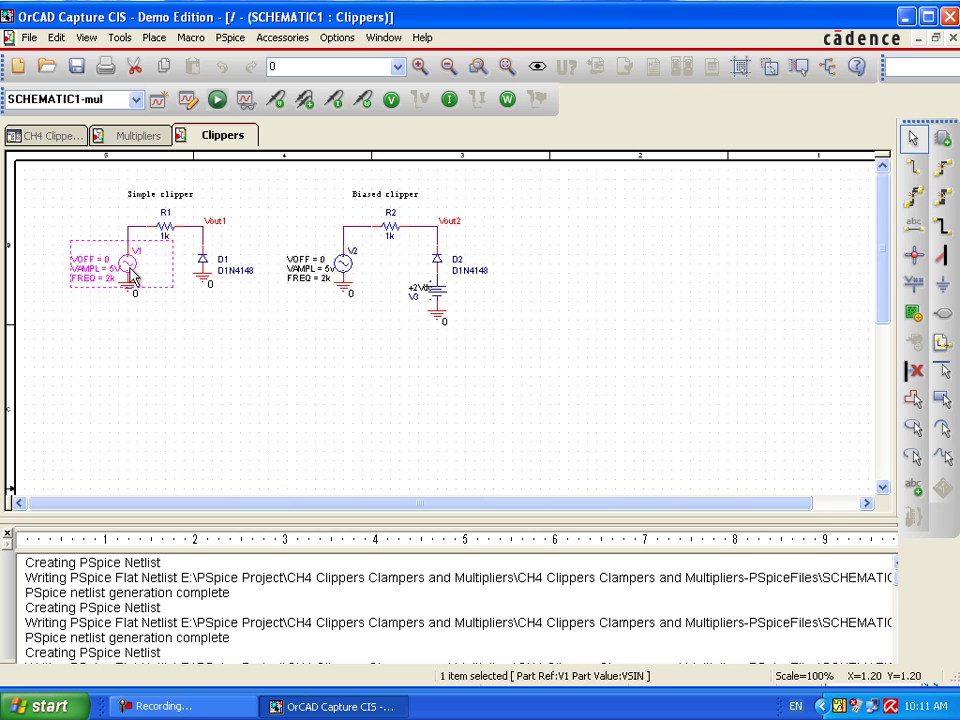
{"action": "key", "text": "Delete"}
{"action": "left_click", "coordinate": [350, 266]}
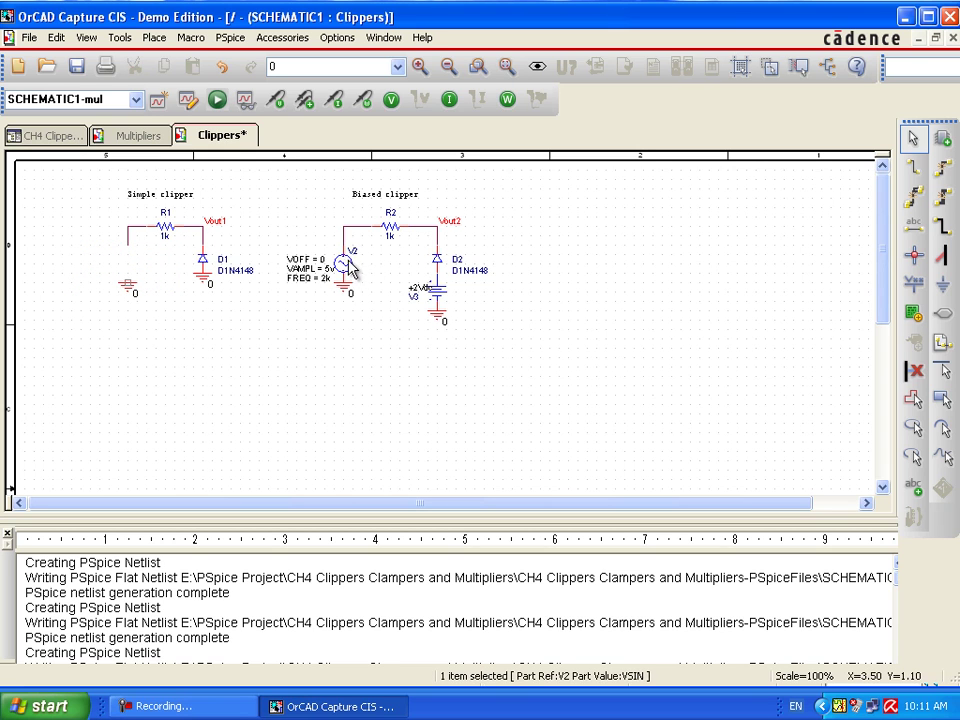
{"action": "key", "text": "Delete"}
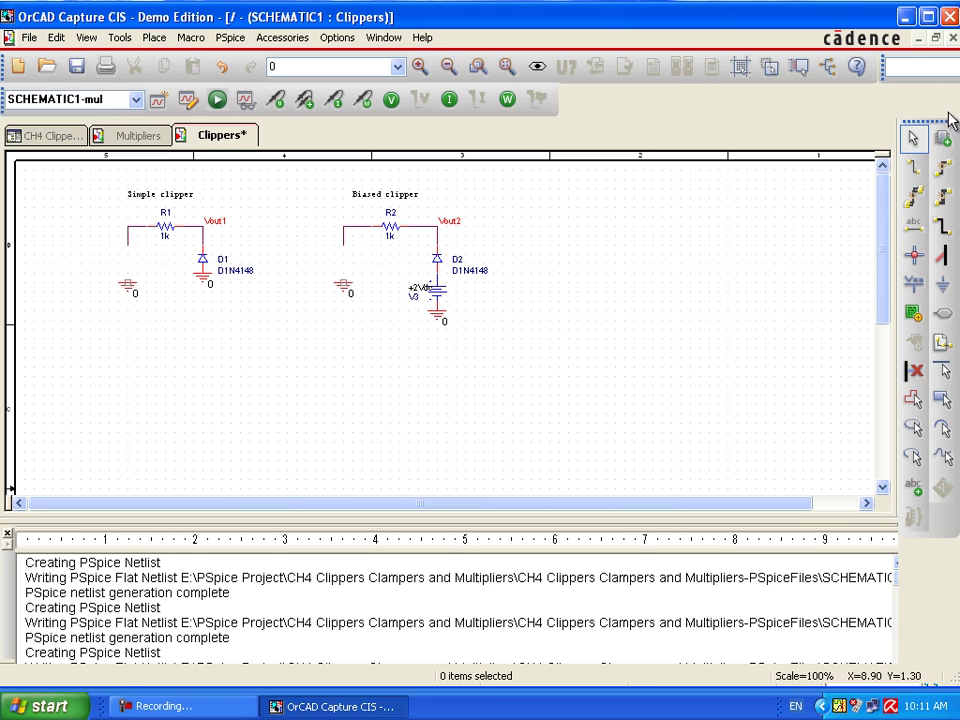
- Select the VPULSE part from the SOURCE library
{"action": "left_click", "coordinate": [943, 140]}
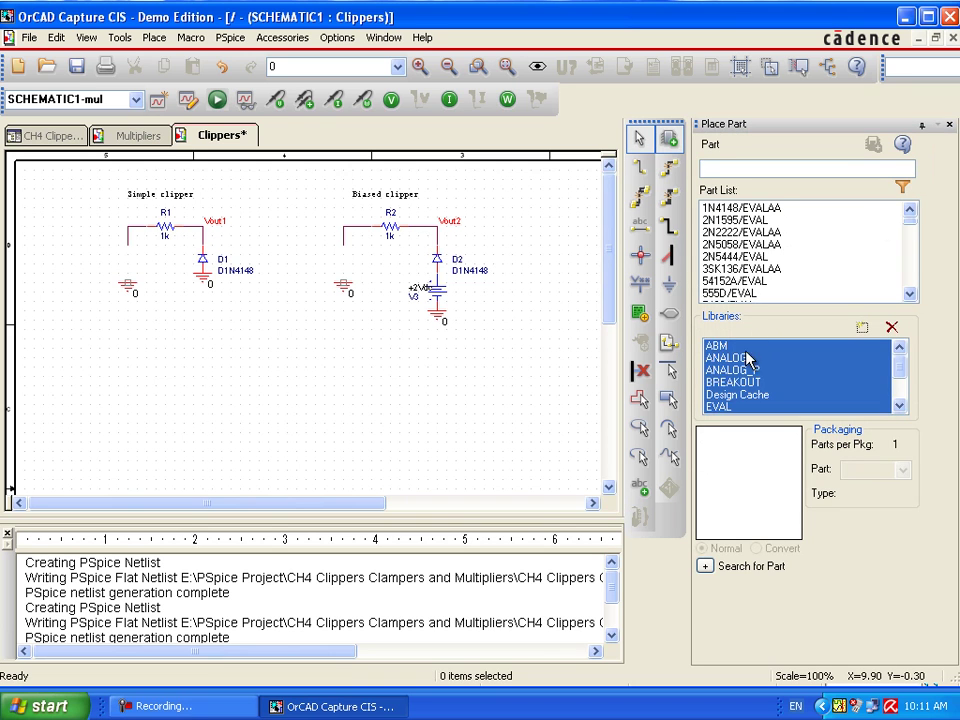
{"action": "left_click", "coordinate": [735, 383]}
{"action": "left_click", "coordinate": [899, 406]}
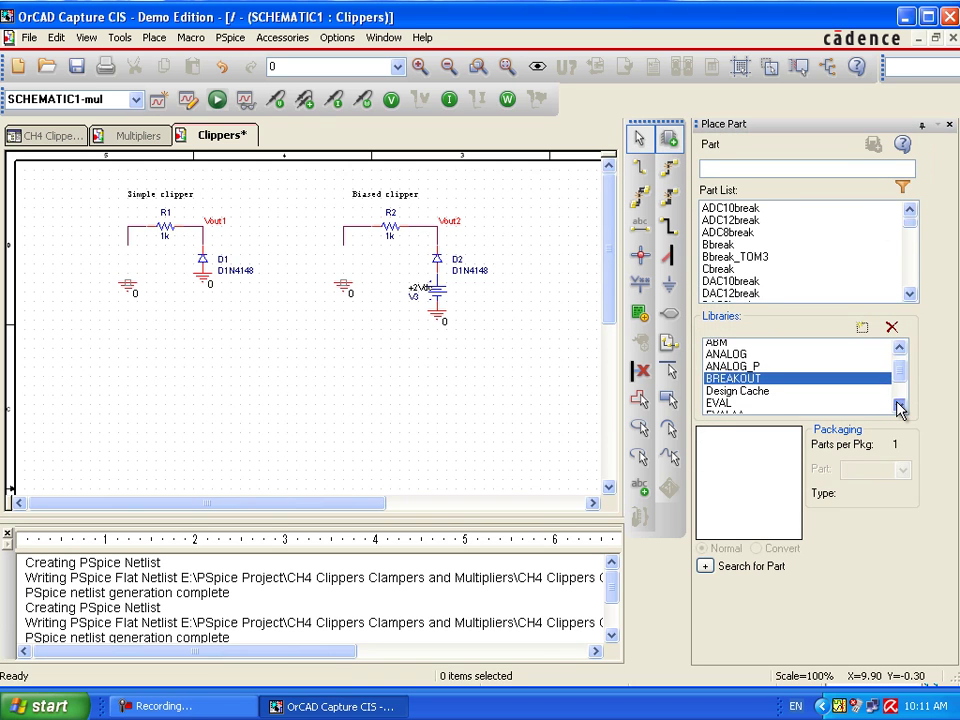
{"action": "left_click", "coordinate": [899, 406]}
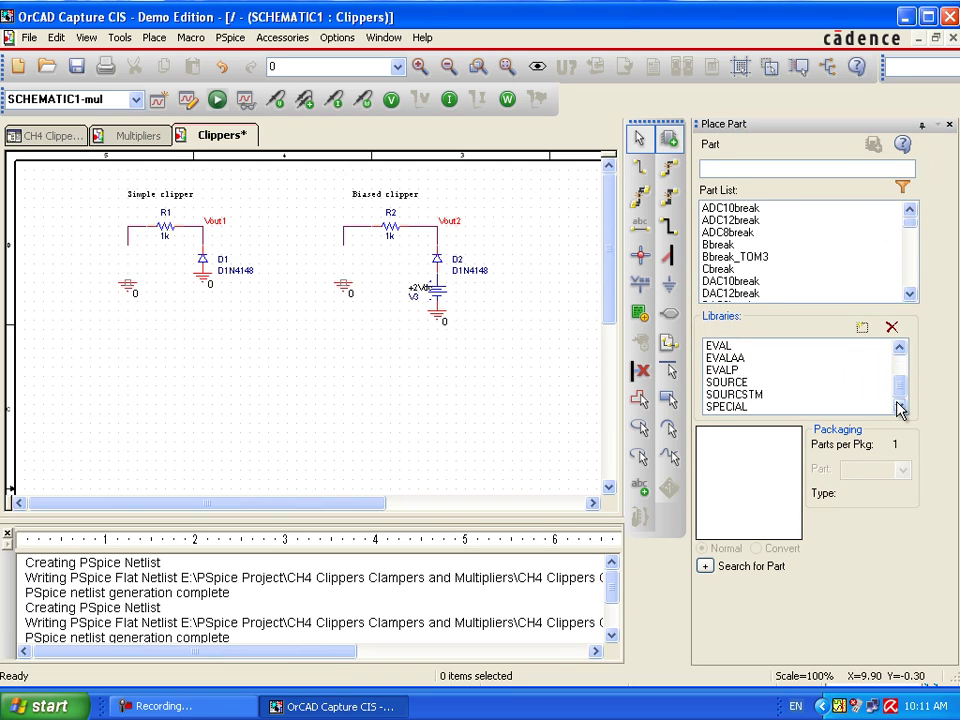
{"action": "left_click", "coordinate": [752, 382]}
{"action": "left_click", "coordinate": [909, 281]}
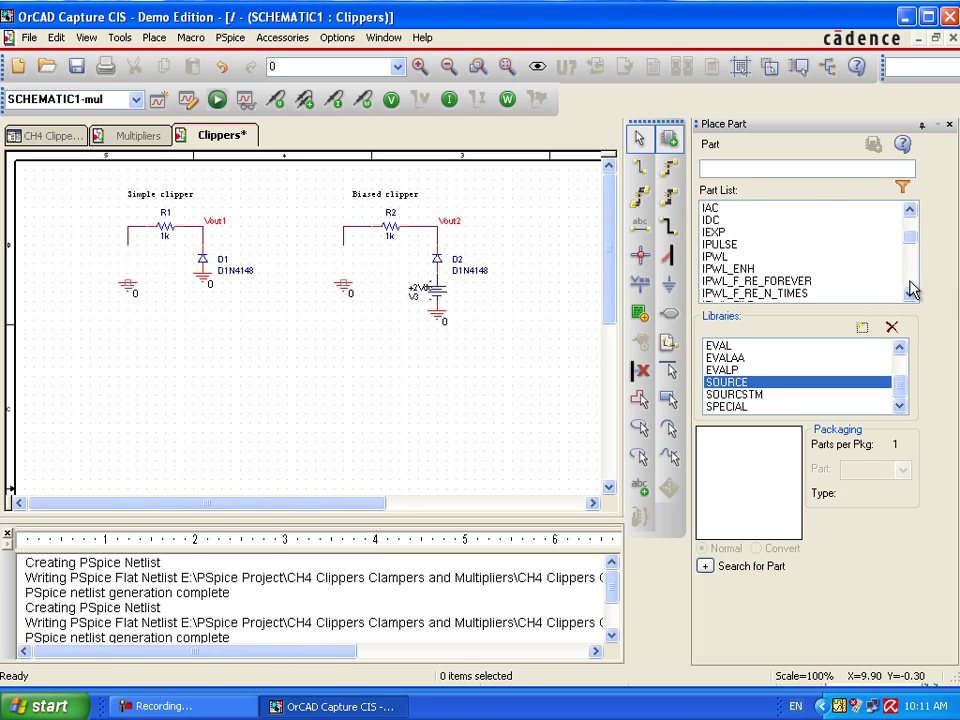
{"action": "left_click", "coordinate": [911, 283]}
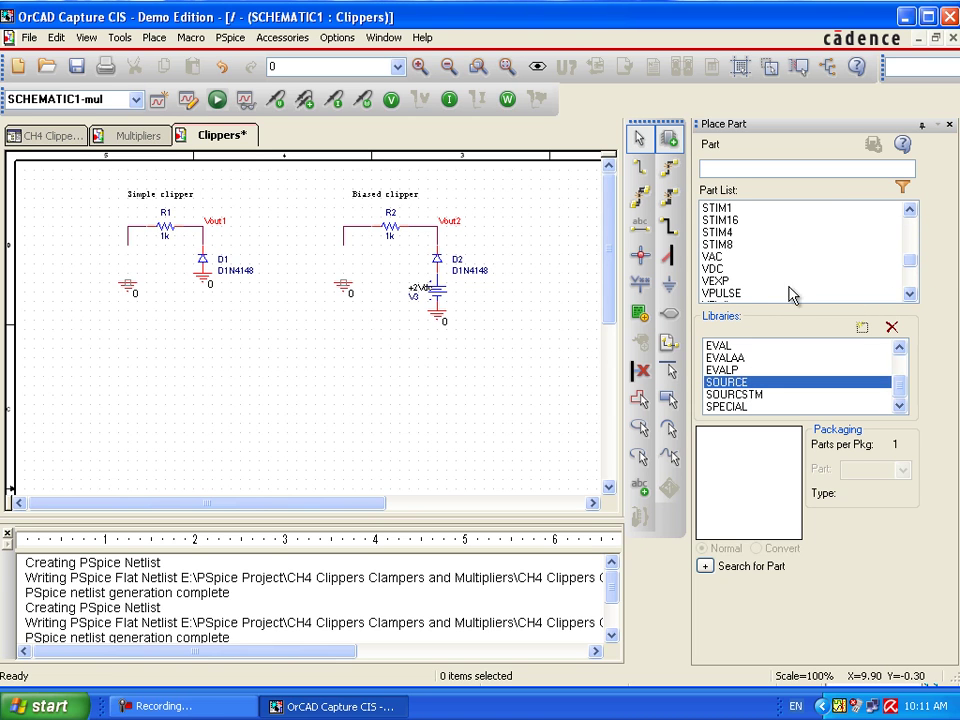
{"action": "left_click", "coordinate": [735, 294]}
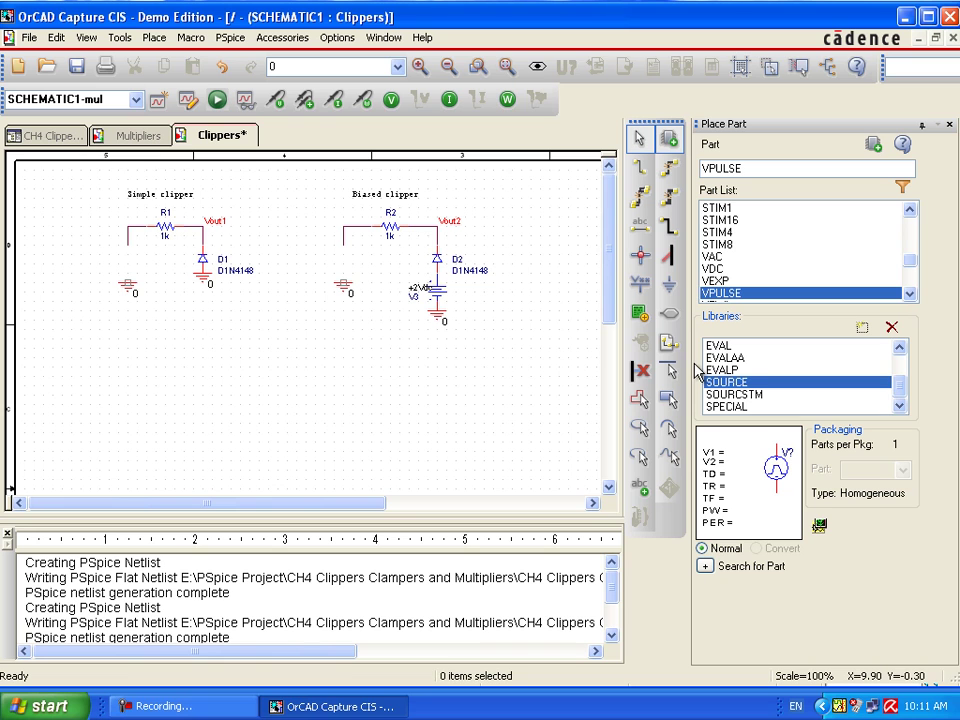
- Place VPULSE sources (+5V/-5V, 250us pulse, 500us period) in both clippers
{"action": "left_click", "coordinate": [873, 147]}
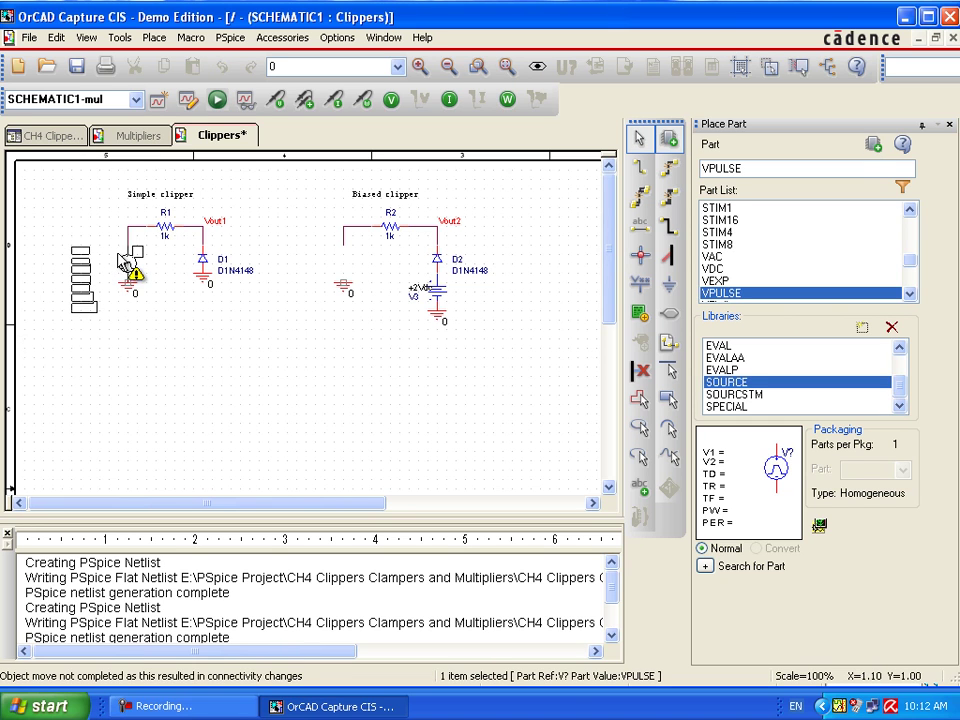
{"action": "left_click", "coordinate": [122, 263]}
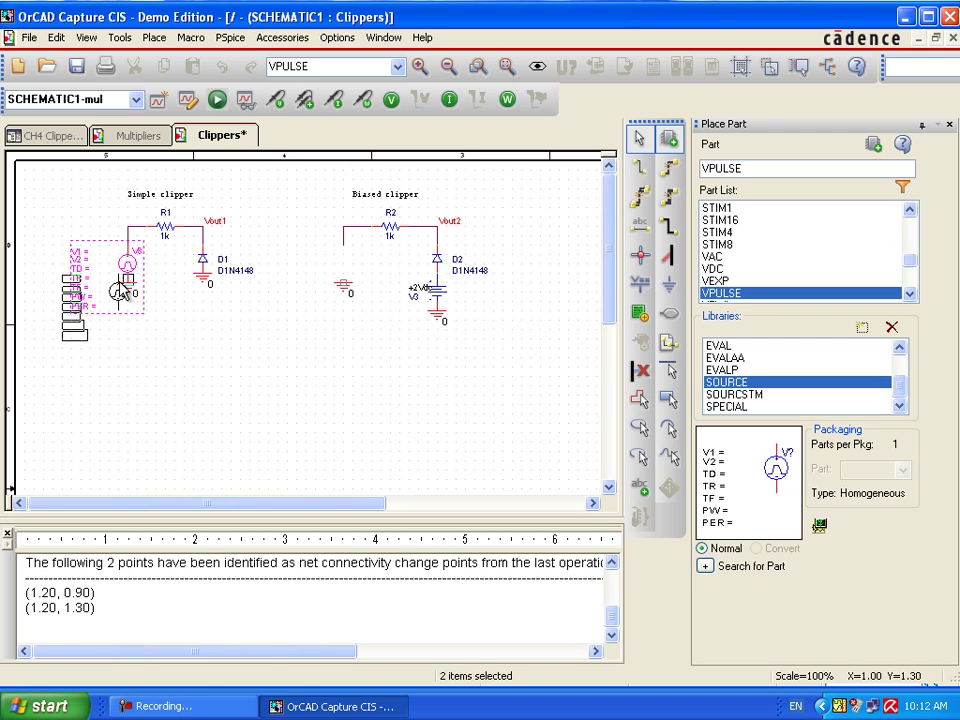
{"action": "left_click", "coordinate": [322, 273]}
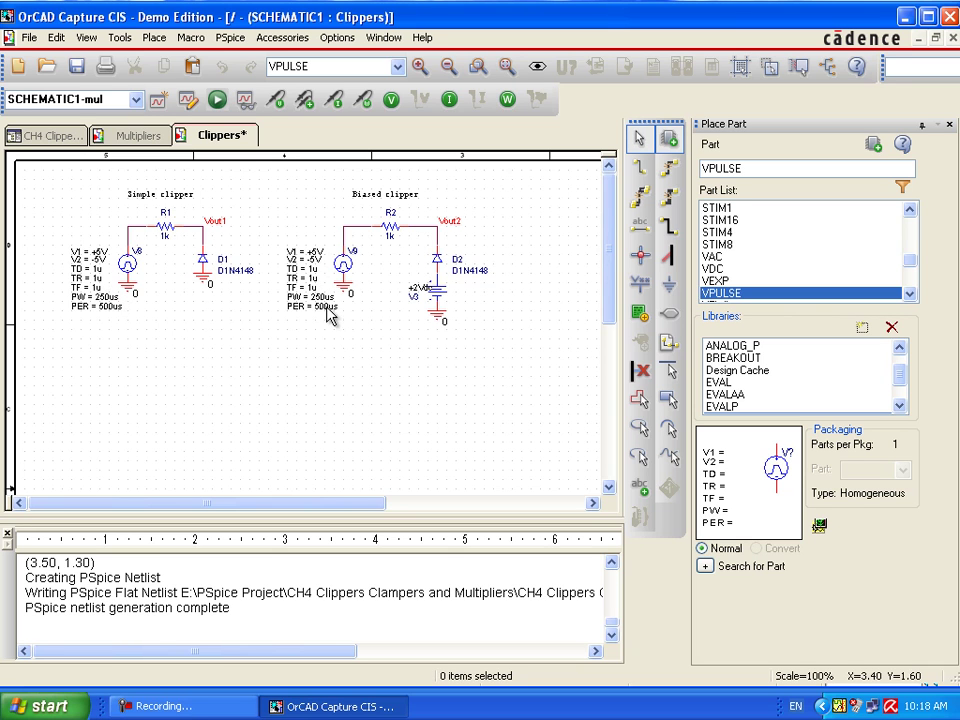
- Rename net aliases Vout1 to Vout11 and Vout2 to Vout22, then save the schematic
{"action": "left_click", "coordinate": [226, 230]}
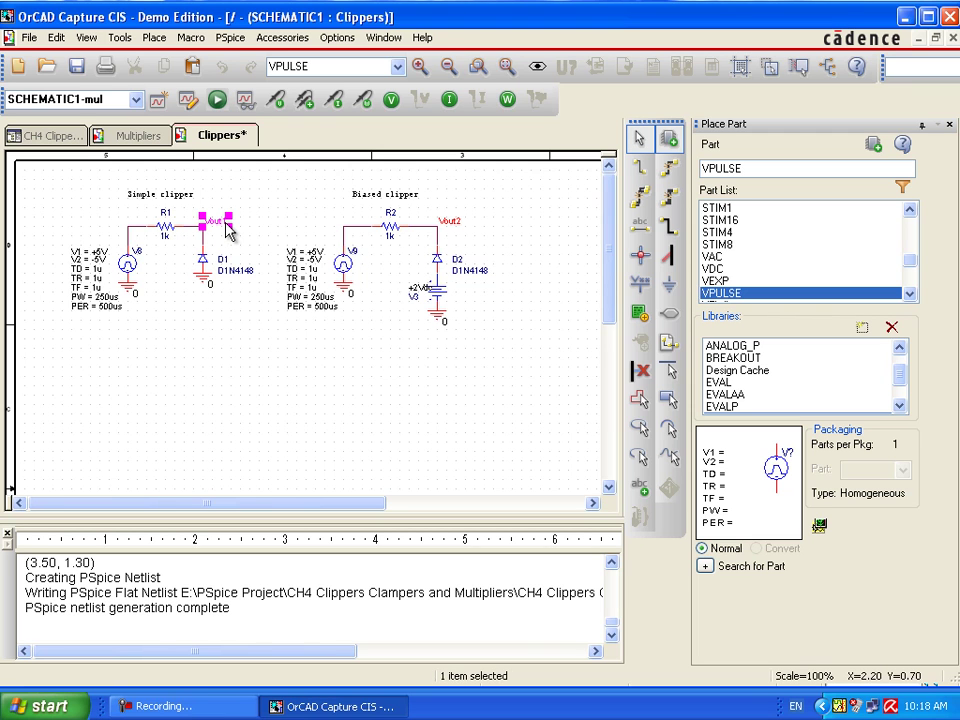
{"action": "double_click", "coordinate": [226, 230]}
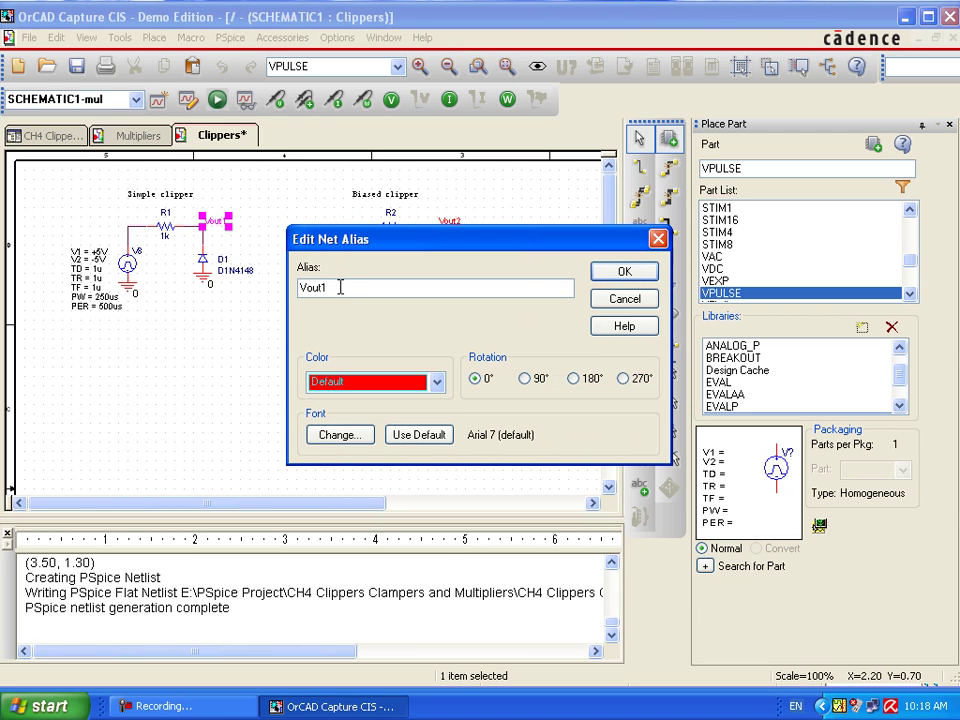
{"action": "left_click", "coordinate": [615, 277]}
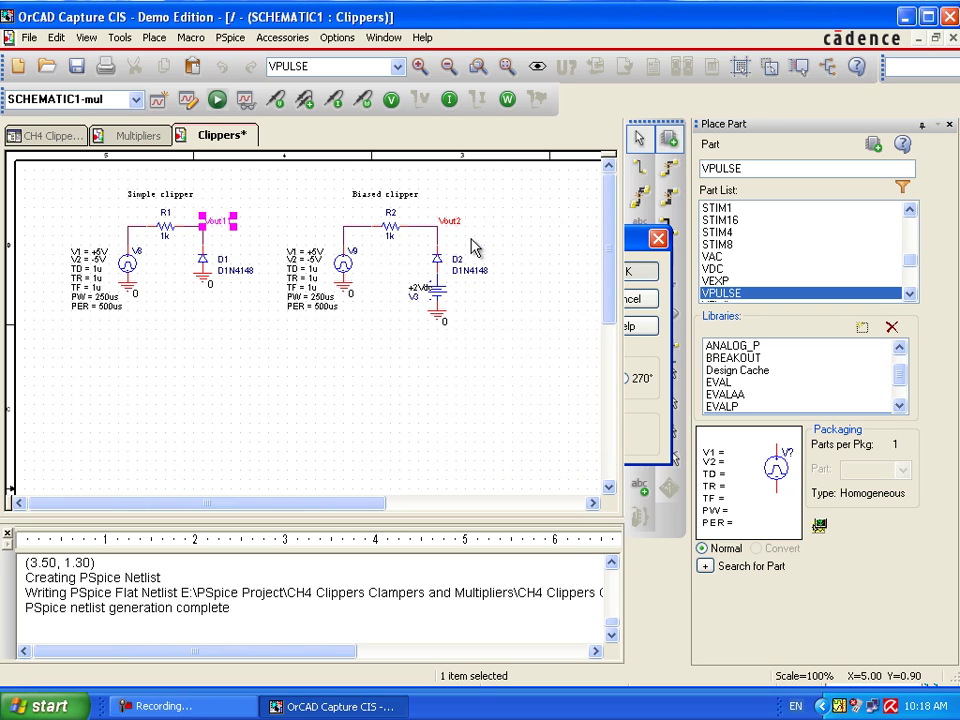
{"action": "double_click", "coordinate": [449, 220]}
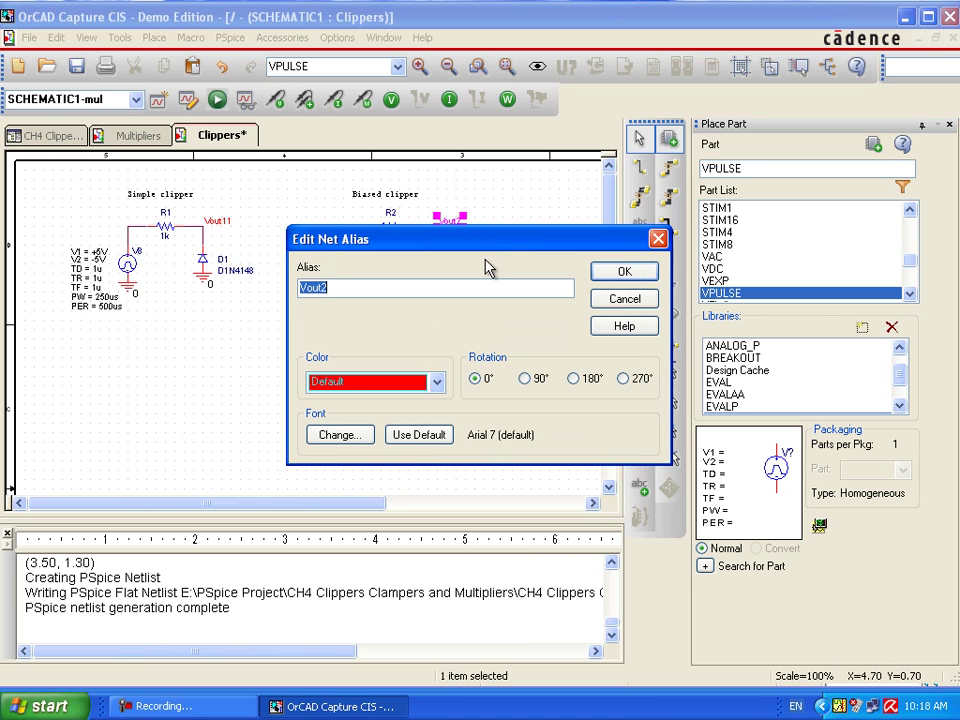
{"action": "left_click", "coordinate": [473, 286]}
{"action": "type", "text": "2"}
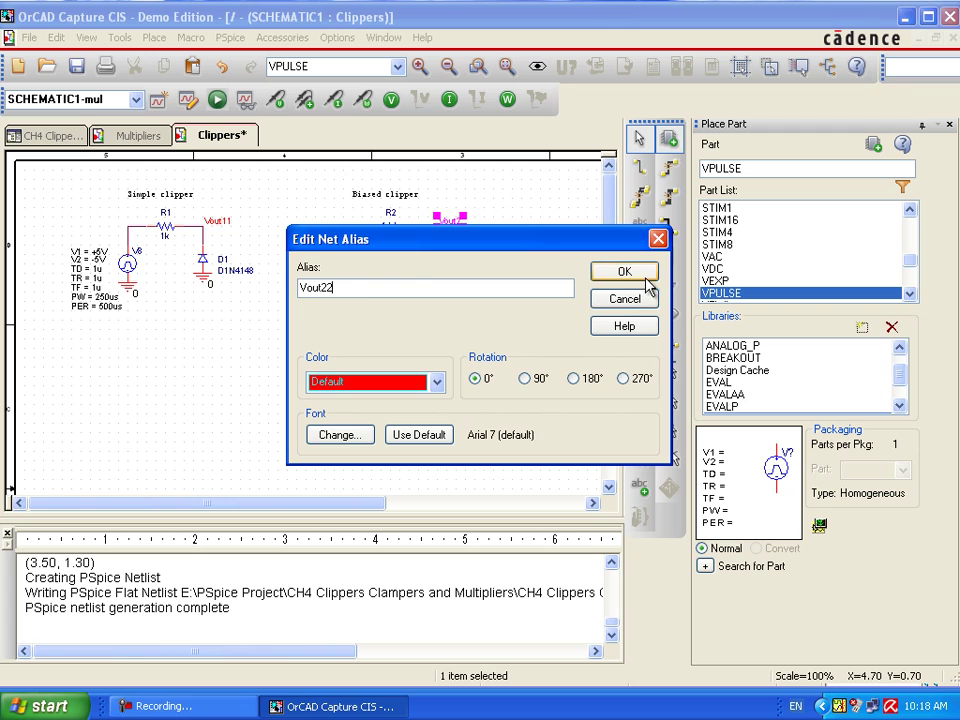
{"action": "left_click", "coordinate": [630, 272]}
{"action": "left_click", "coordinate": [229, 342]}
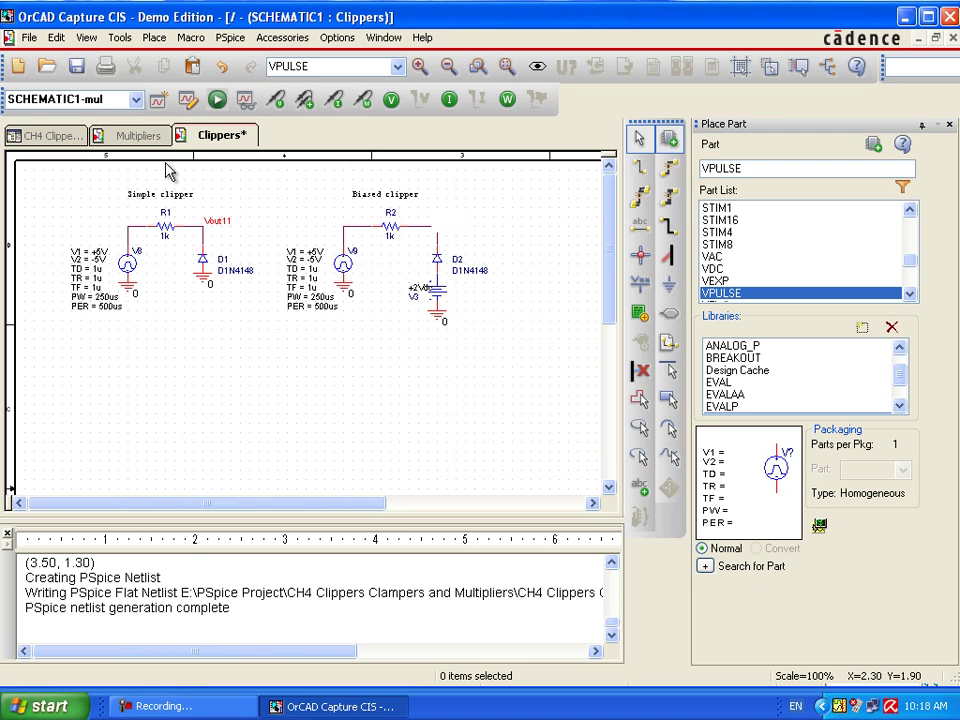
{"action": "left_click", "coordinate": [75, 66]}
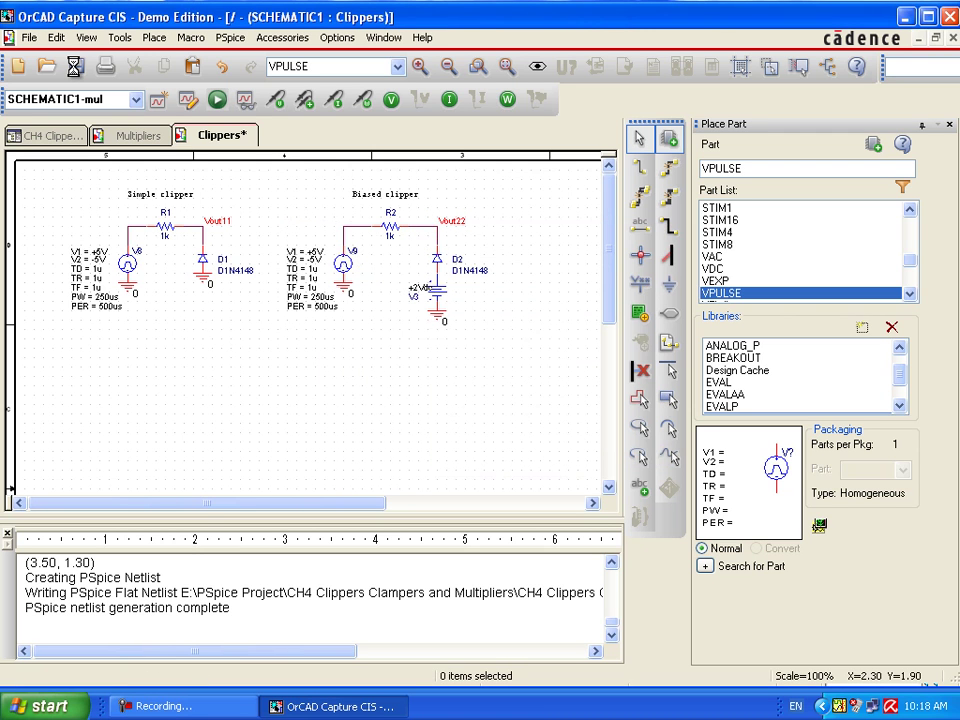
- Run PSpice on the clipper schematic, accepting the Undo Warning
{"action": "left_click", "coordinate": [217, 99]}
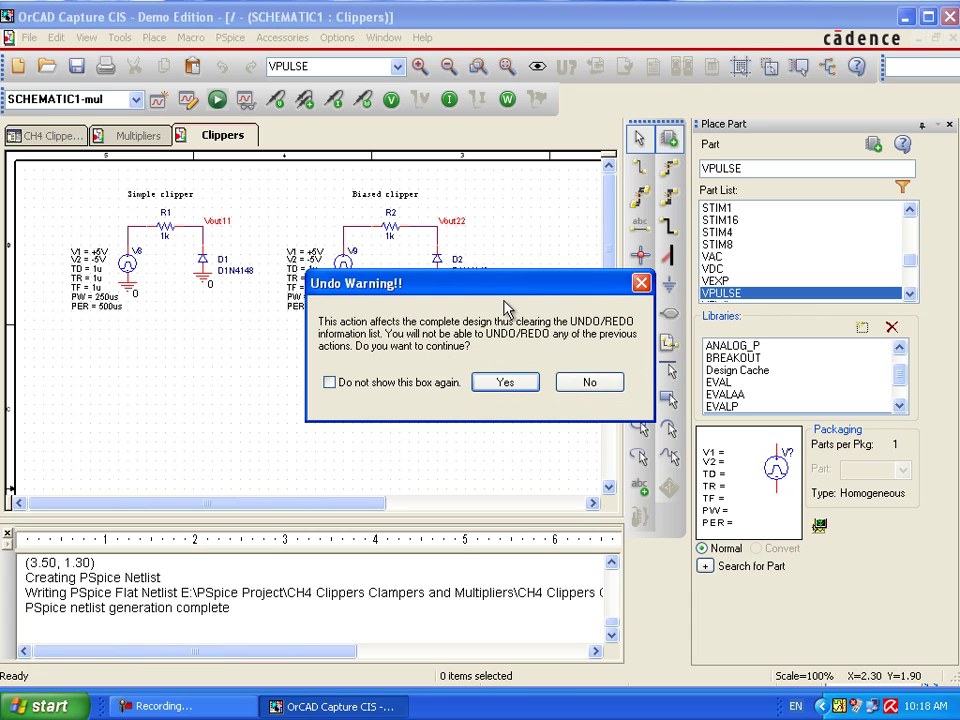
{"action": "left_click", "coordinate": [505, 381]}
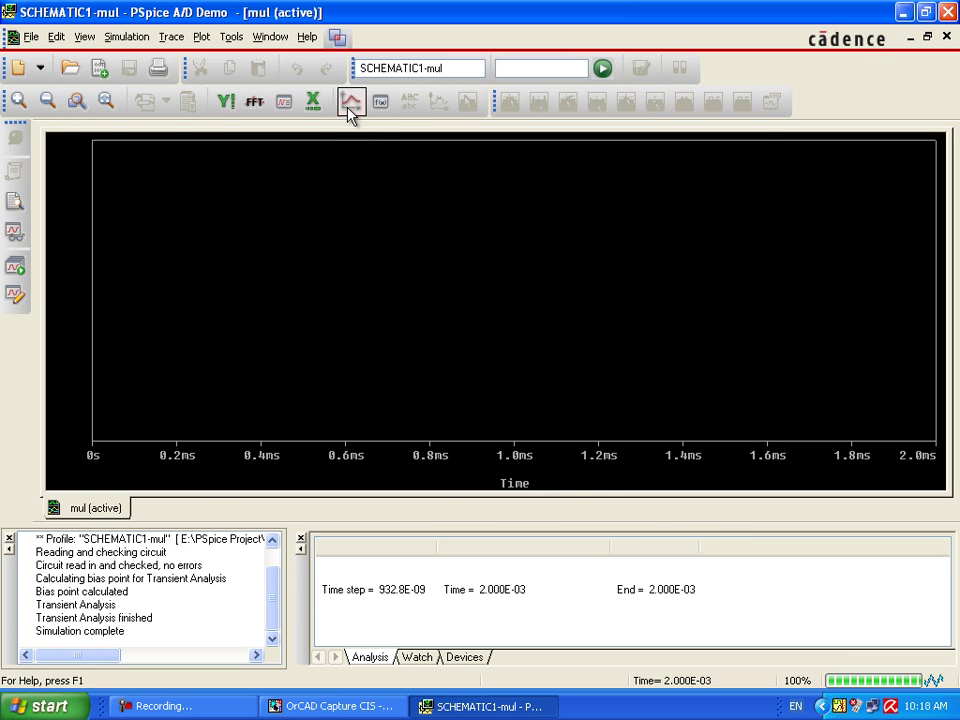
- Find V(Vout11) in the output variable list and plot it
{"action": "left_click", "coordinate": [349, 104]}
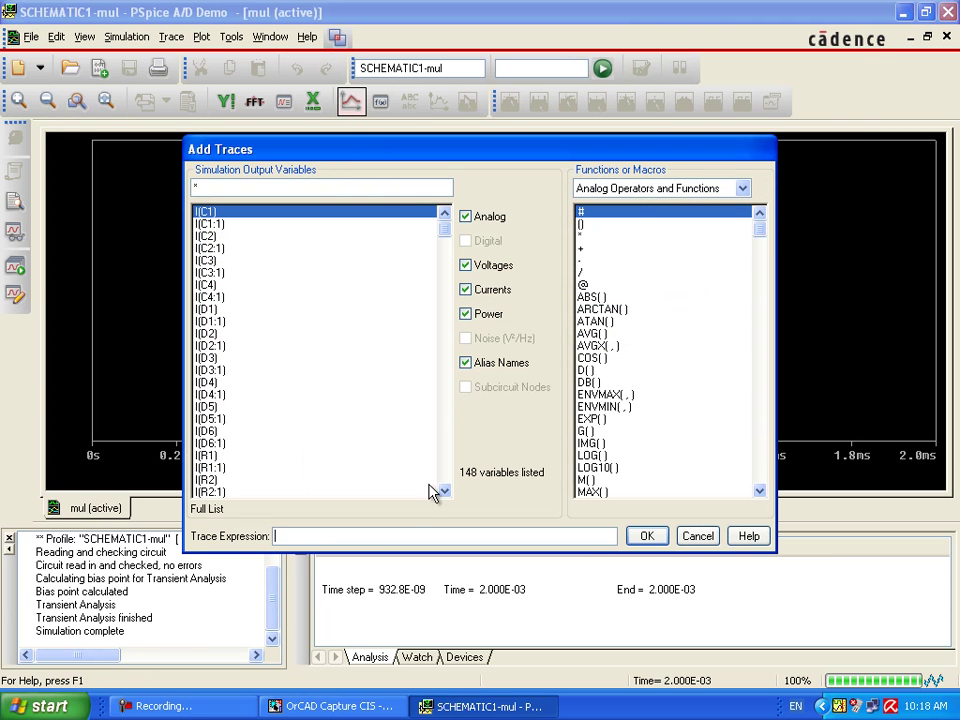
{"action": "left_click", "coordinate": [444, 491]}
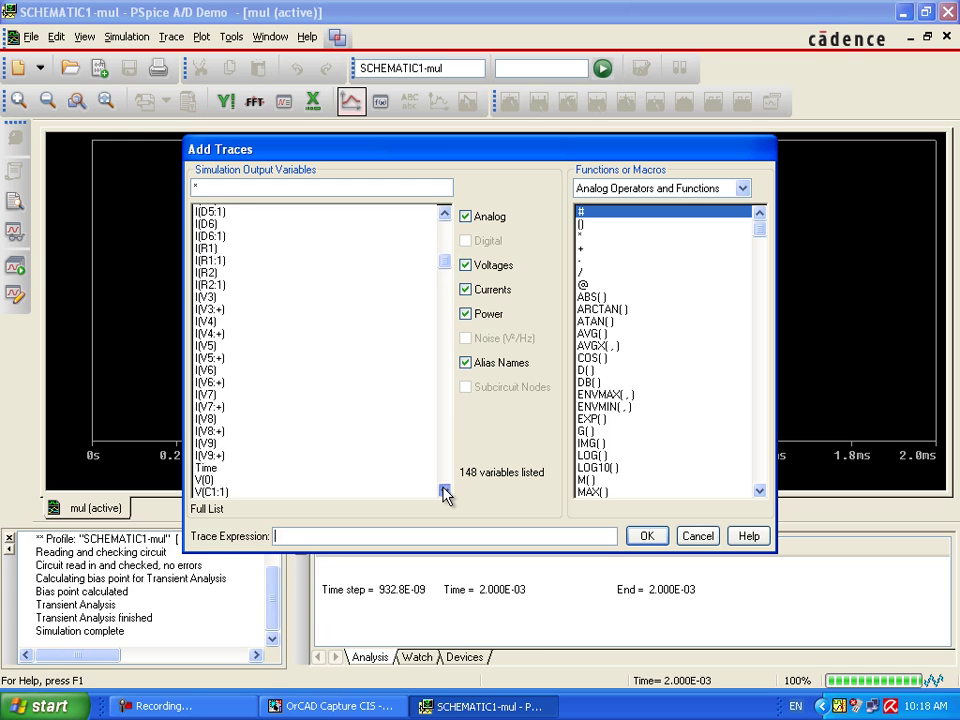
{"action": "left_click", "coordinate": [444, 491]}
{"action": "left_click", "coordinate": [444, 491]}
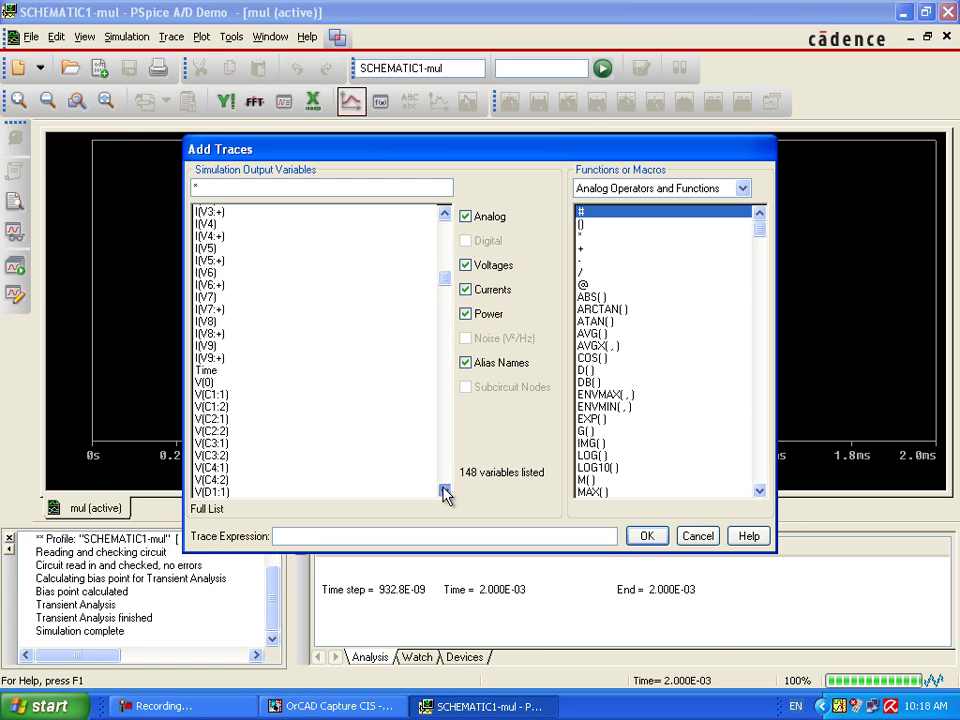
{"action": "left_click", "coordinate": [444, 491]}
{"action": "left_click", "coordinate": [444, 491]}
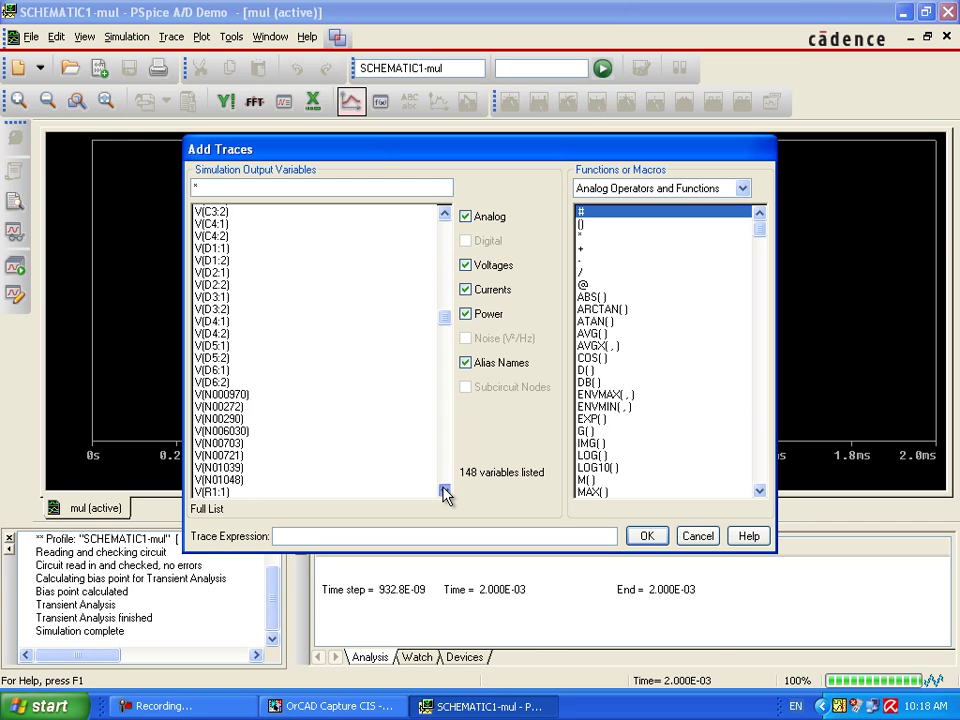
{"action": "left_click", "coordinate": [444, 491]}
{"action": "left_click", "coordinate": [444, 491]}
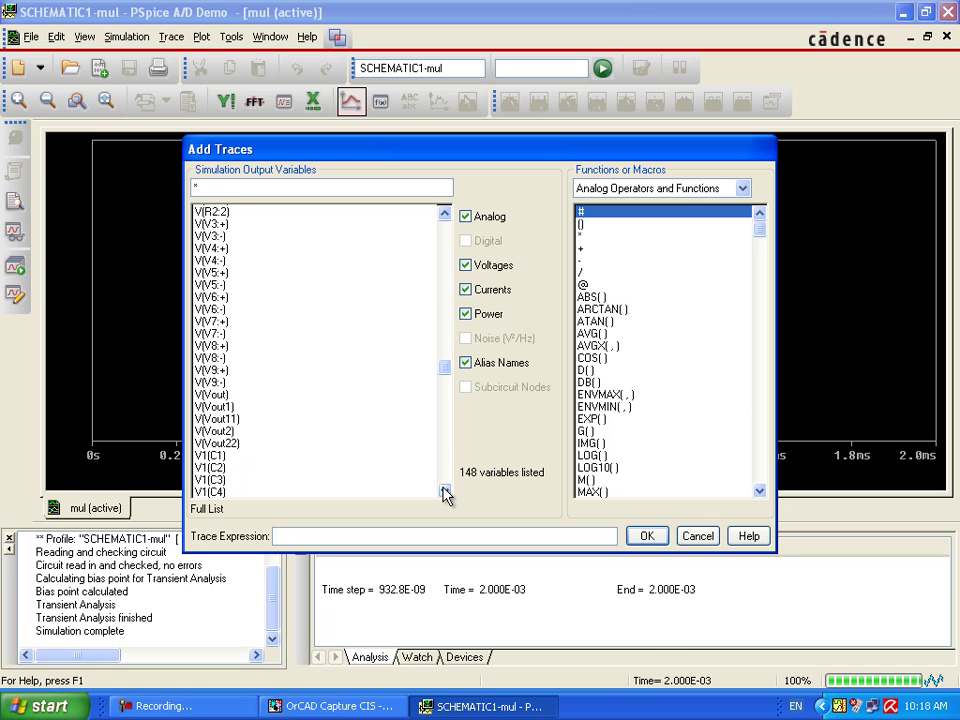
{"action": "left_click", "coordinate": [229, 419]}
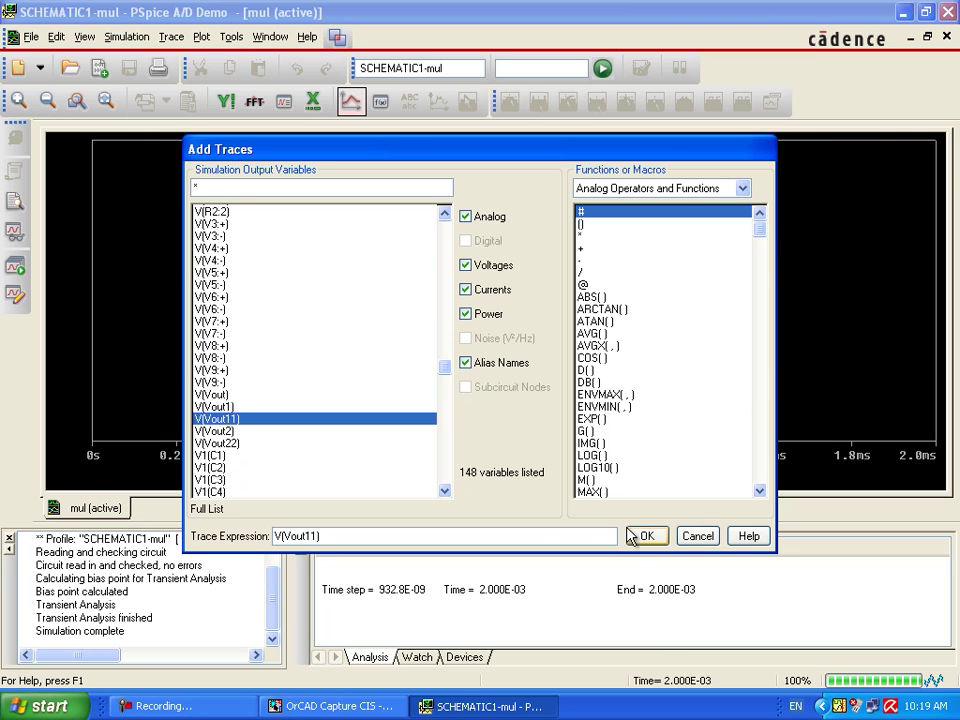
{"action": "left_click", "coordinate": [645, 537]}
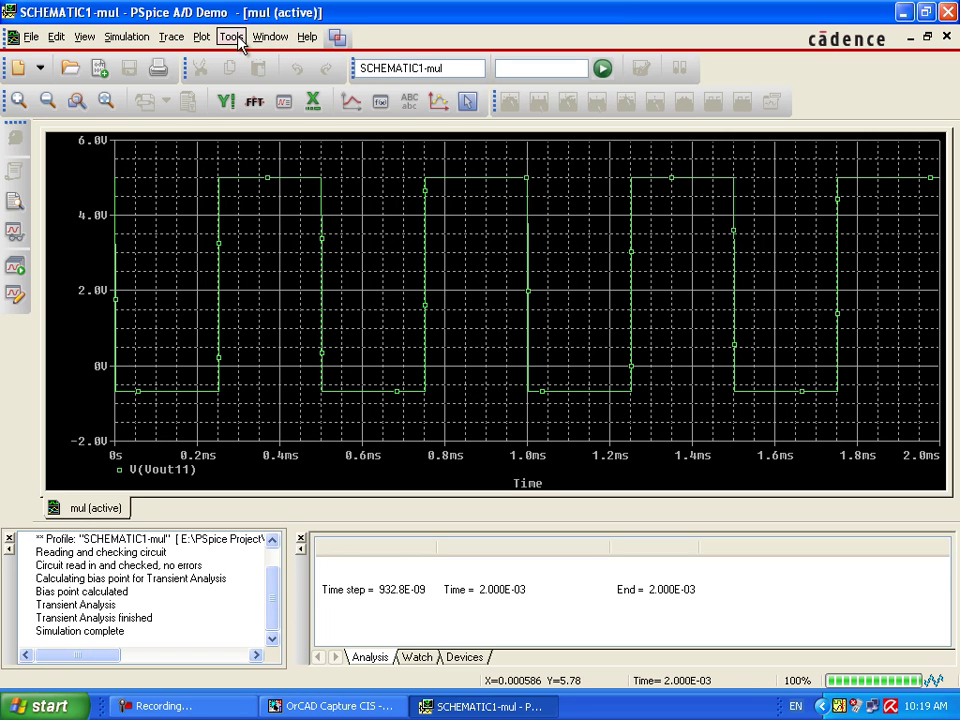
- Open a new plot window and tile both windows vertically
{"action": "left_click", "coordinate": [268, 38]}
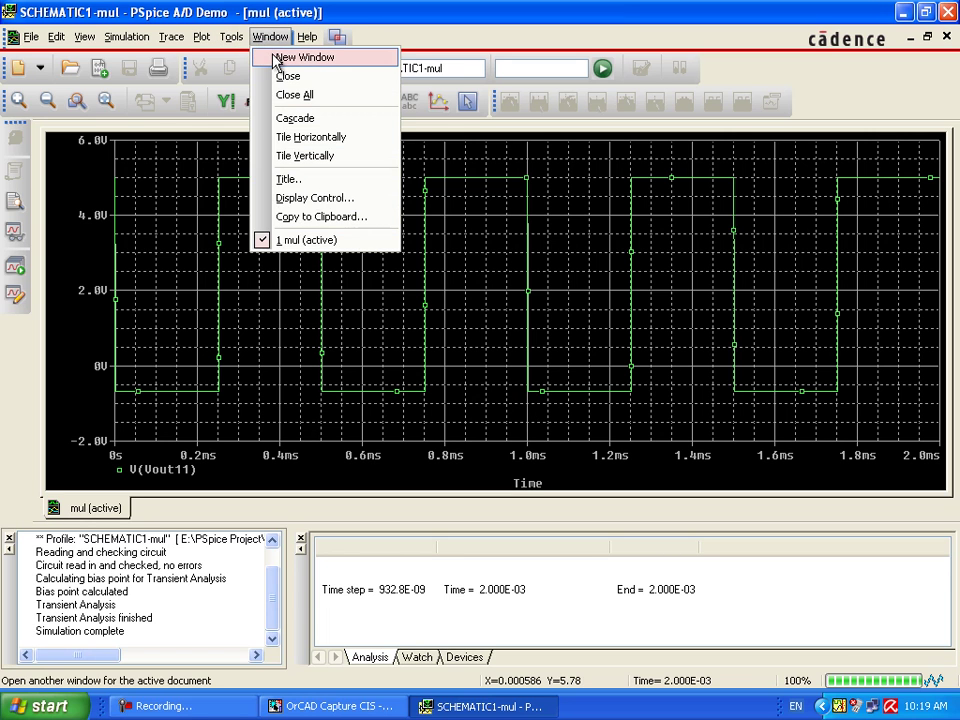
{"action": "left_click", "coordinate": [277, 58]}
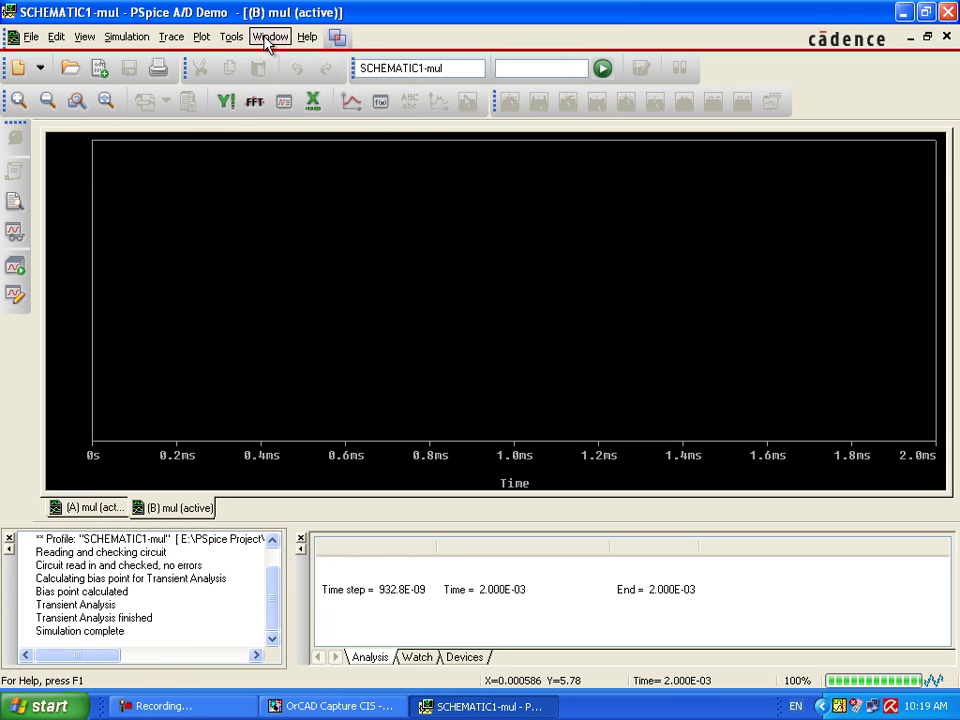
{"action": "left_click", "coordinate": [268, 40]}
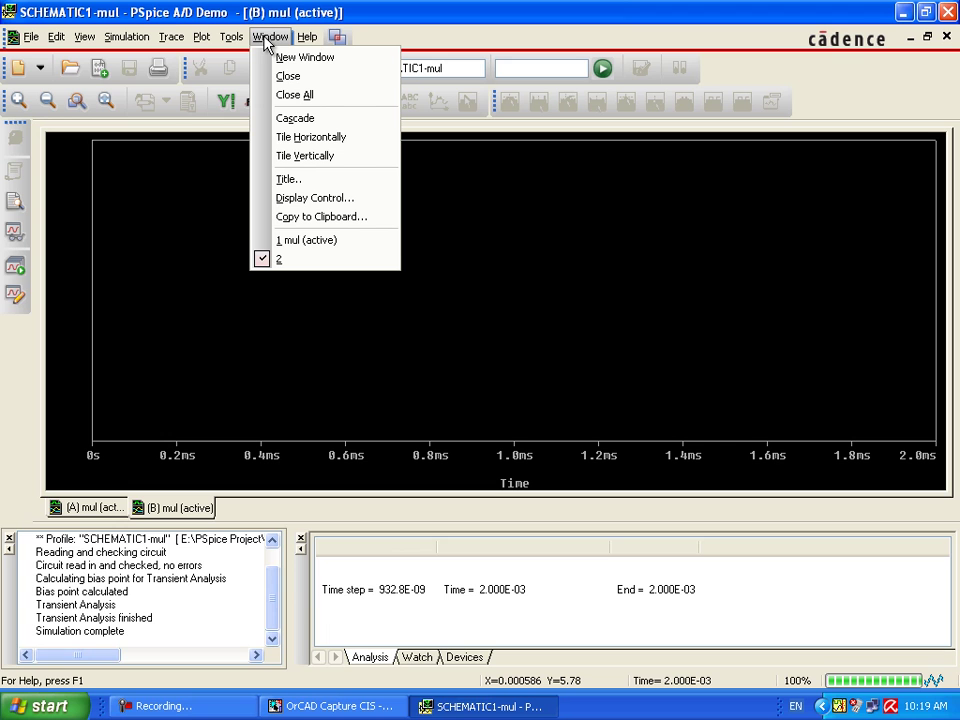
{"action": "left_click", "coordinate": [306, 156]}
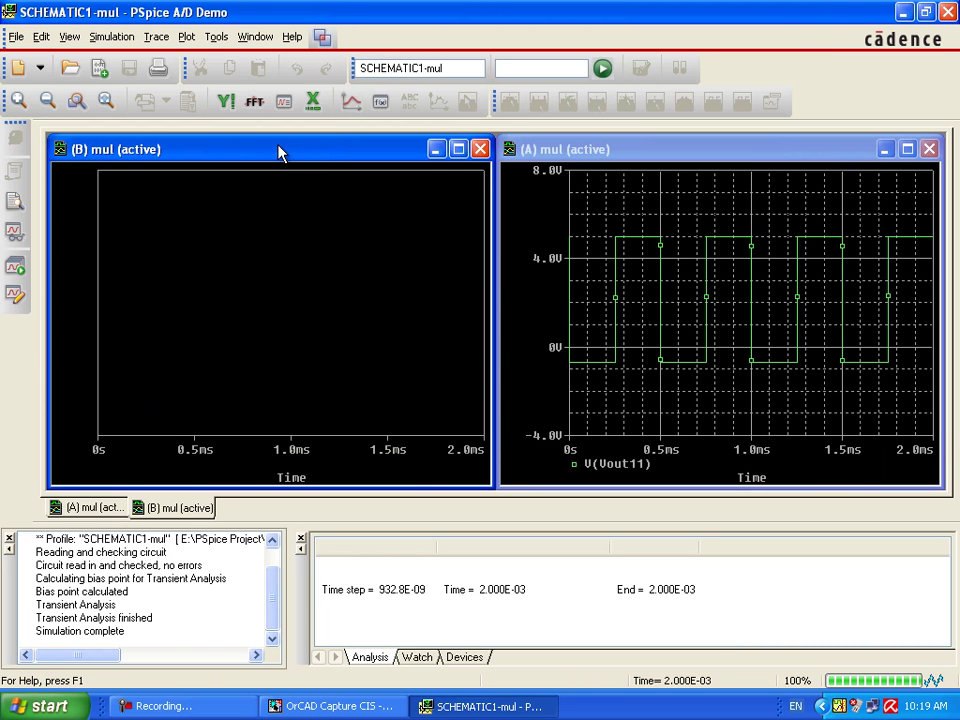
- Plot V(Vout22) in the new window
{"action": "left_click", "coordinate": [351, 101]}
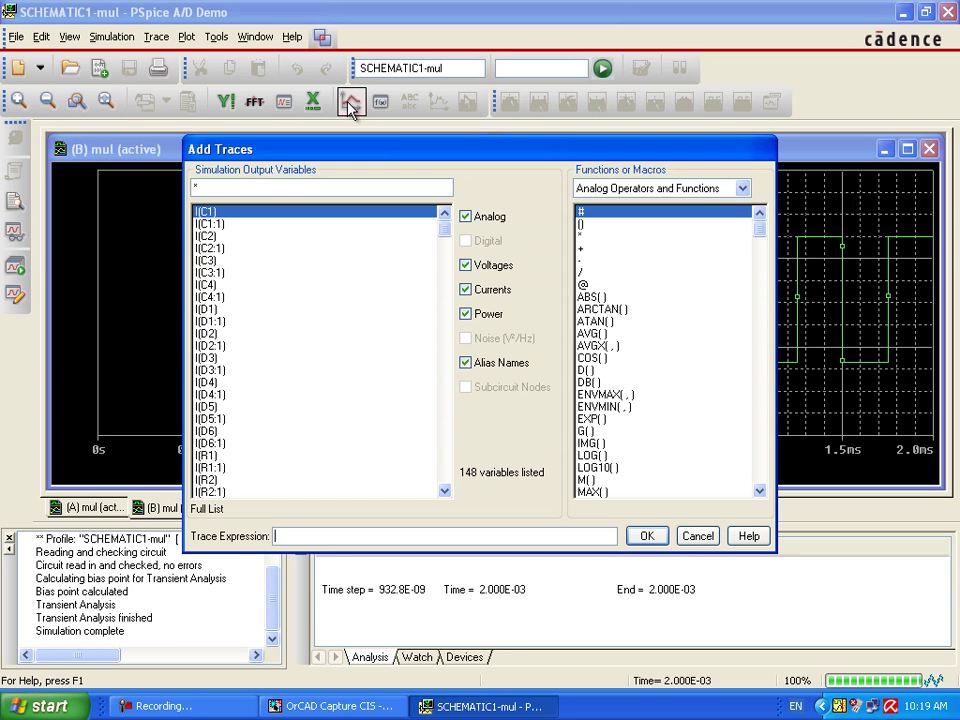
{"action": "scroll", "coordinate": [444, 476], "scroll_direction": "down", "scroll_amount": 15}
{"action": "scroll", "coordinate": [447, 478], "scroll_direction": "down", "scroll_amount": 8}
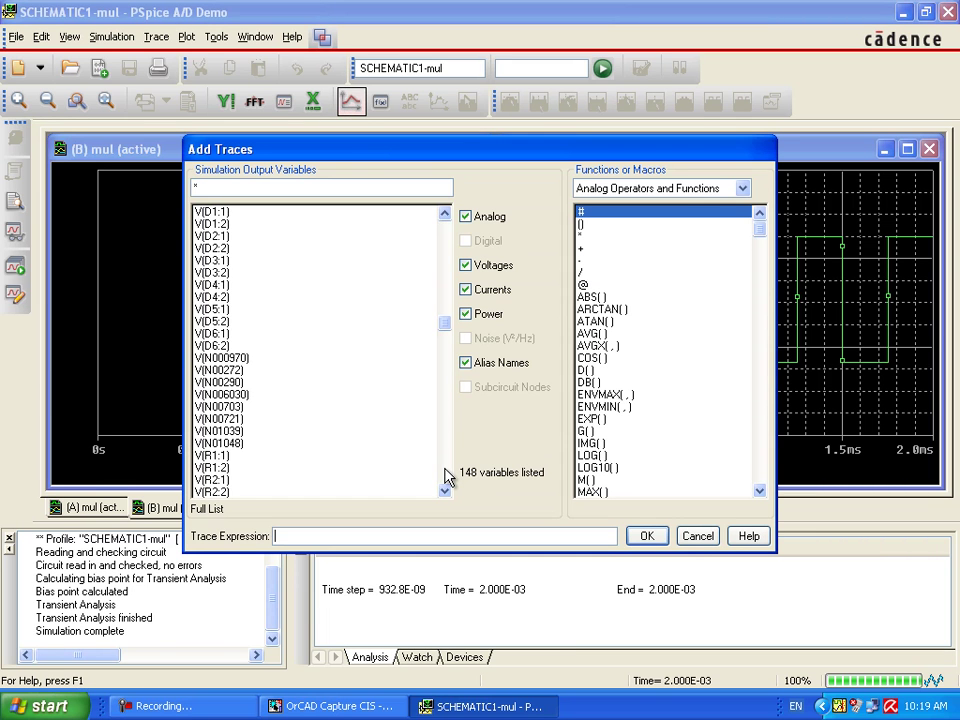
{"action": "scroll", "coordinate": [446, 477], "scroll_direction": "down", "scroll_amount": 9}
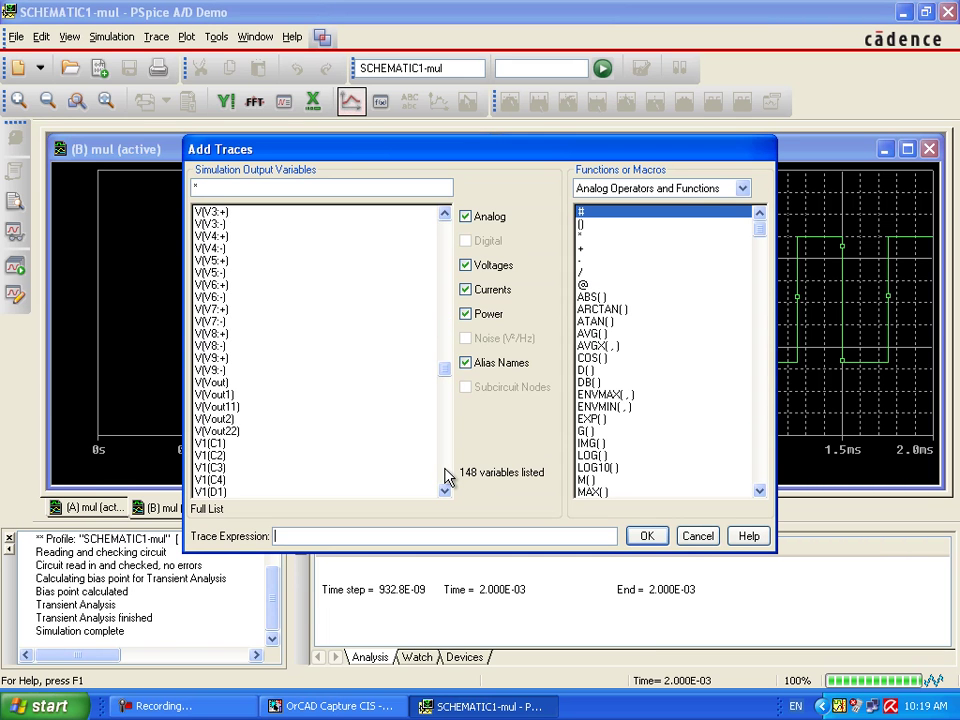
{"action": "left_click", "coordinate": [233, 433]}
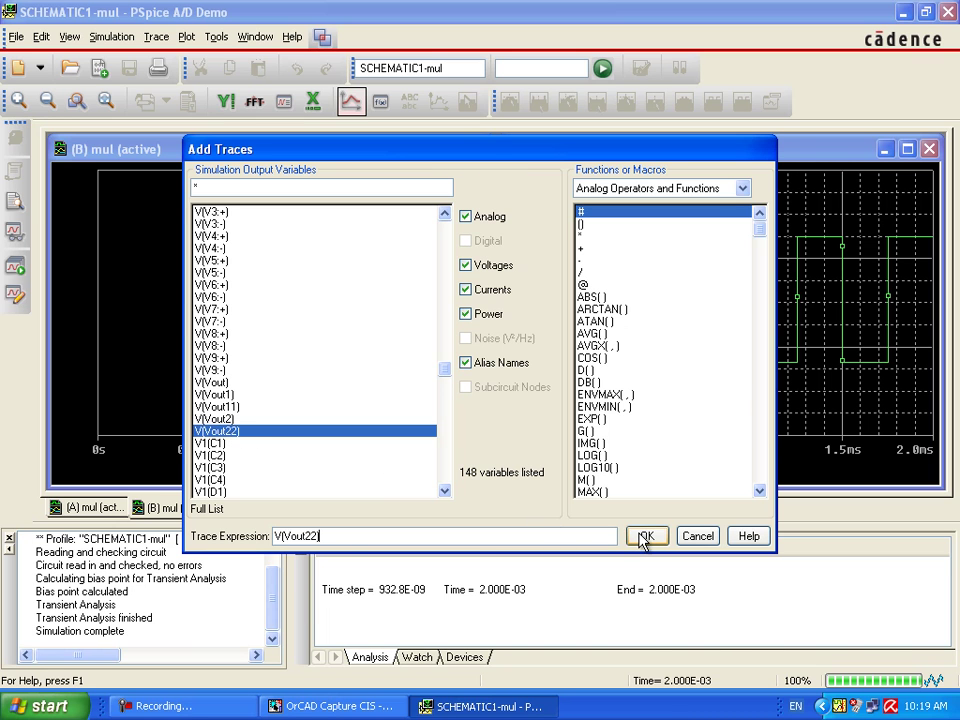
{"action": "left_click", "coordinate": [640, 536]}
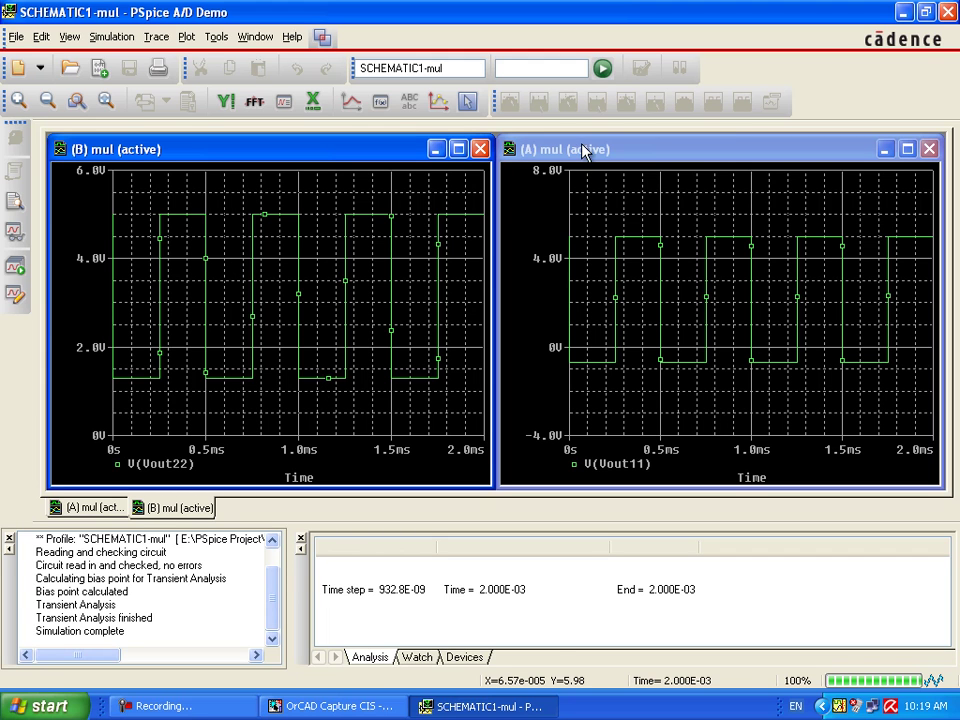
- Place the V(Vout11) plot left of V(Vout22), then close PSpice
{"action": "left_click_drag", "start_coordinate": [633, 150], "coordinate": [133, 222]}
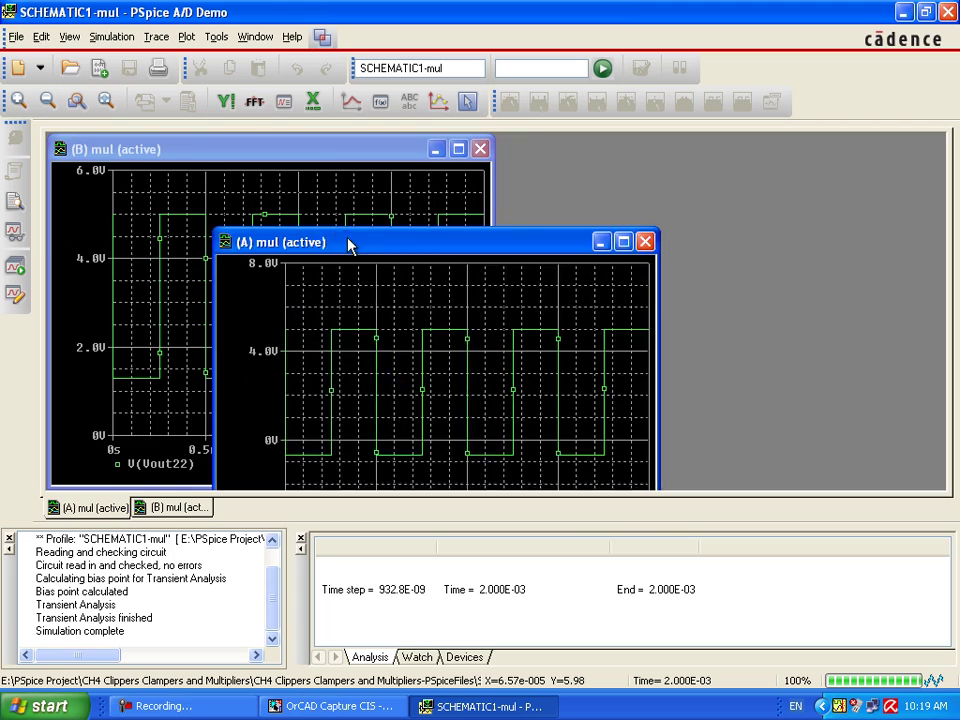
{"action": "mouse_move", "coordinate": [239, 150]}
{"action": "left_mouse_down"}
{"action": "mouse_move", "coordinate": [683, 163]}
{"action": "mouse_move", "coordinate": [683, 143]}
{"action": "left_mouse_up"}
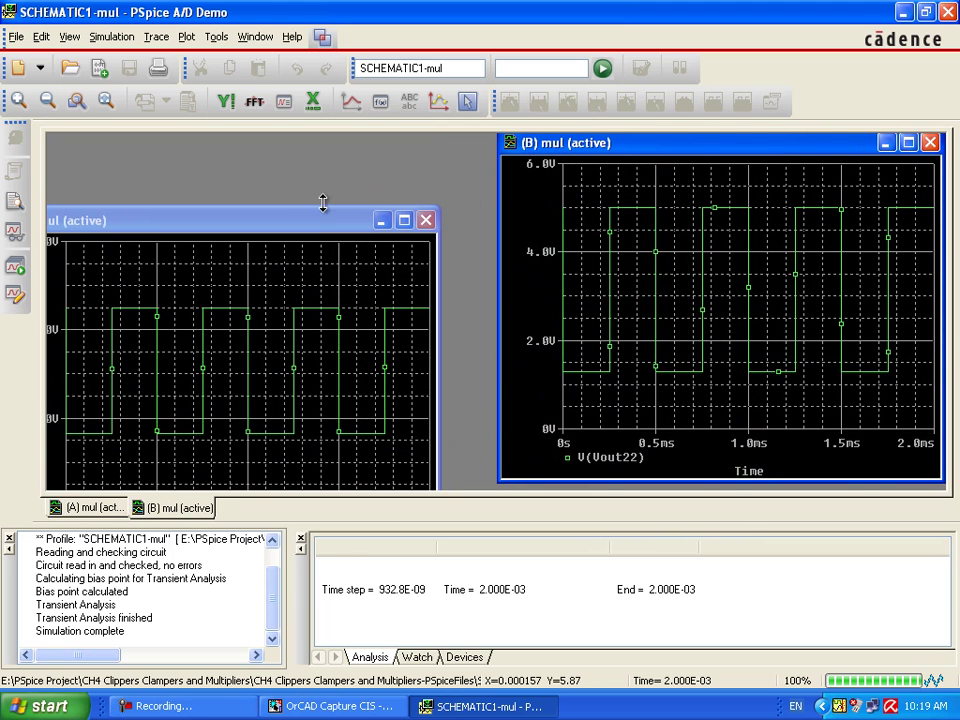
{"action": "left_click_drag", "start_coordinate": [312, 225], "coordinate": [377, 150]}
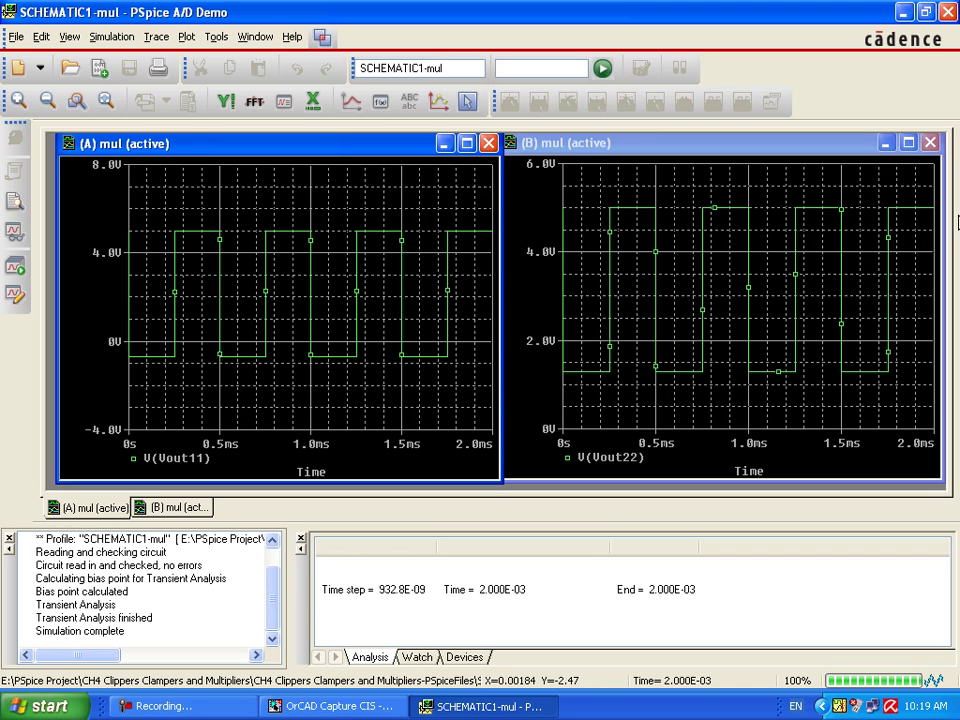
{"action": "left_click", "coordinate": [946, 12]}
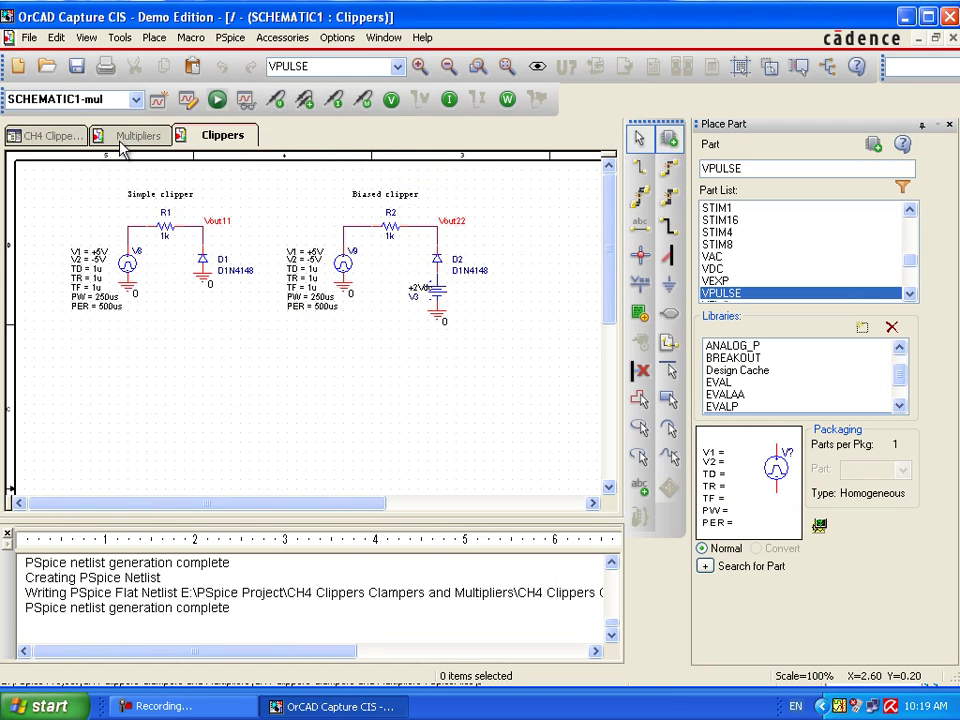
- On the Clampers page, replace sine source V4 with a pasted VPULSE source
{"action": "left_click", "coordinate": [63, 138]}
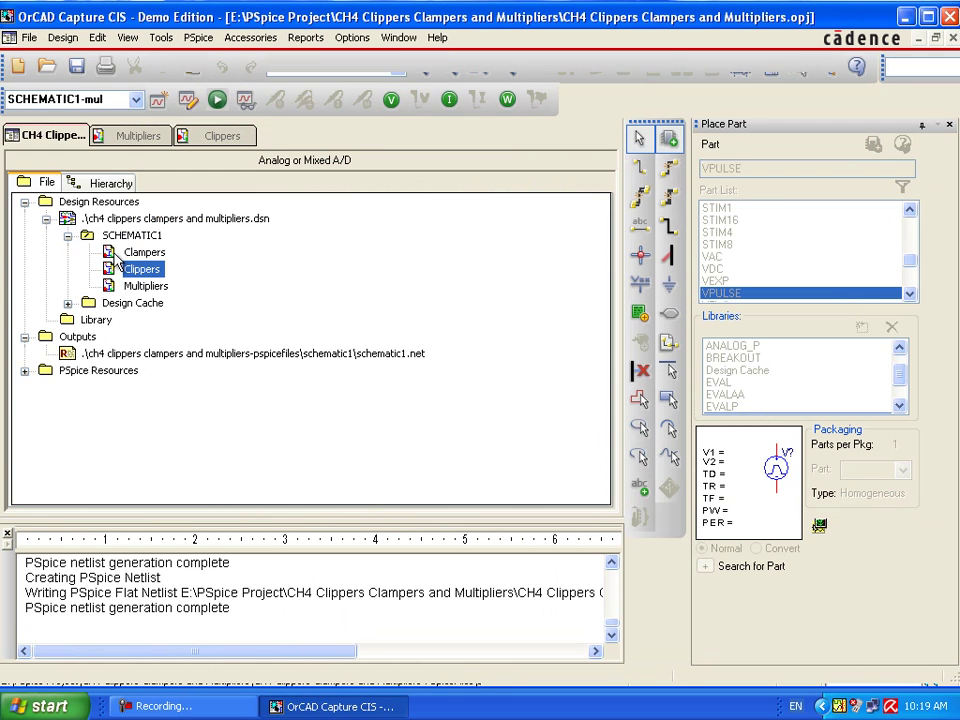
{"action": "double_click", "coordinate": [117, 253]}
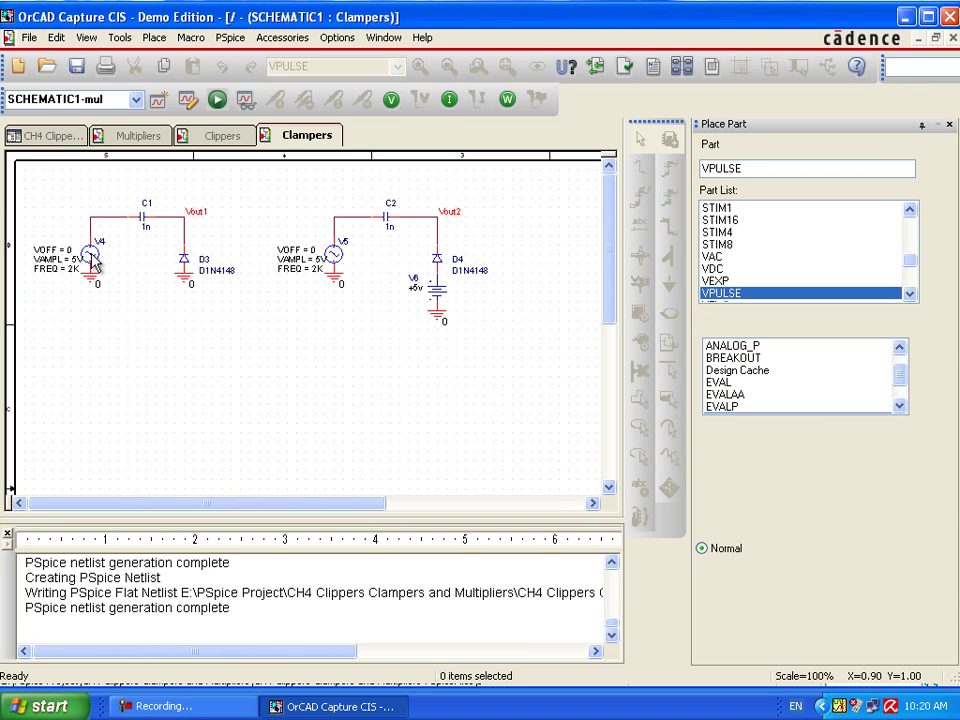
{"action": "left_click", "coordinate": [92, 262]}
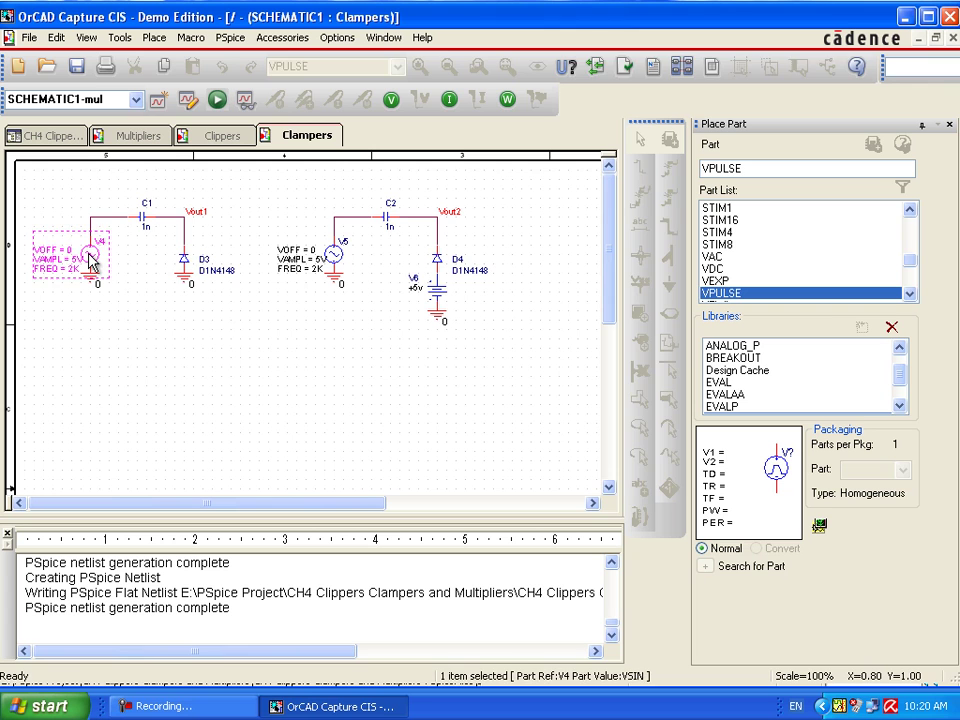
{"action": "key", "text": "Delete"}
{"action": "right_click", "coordinate": [54, 265]}
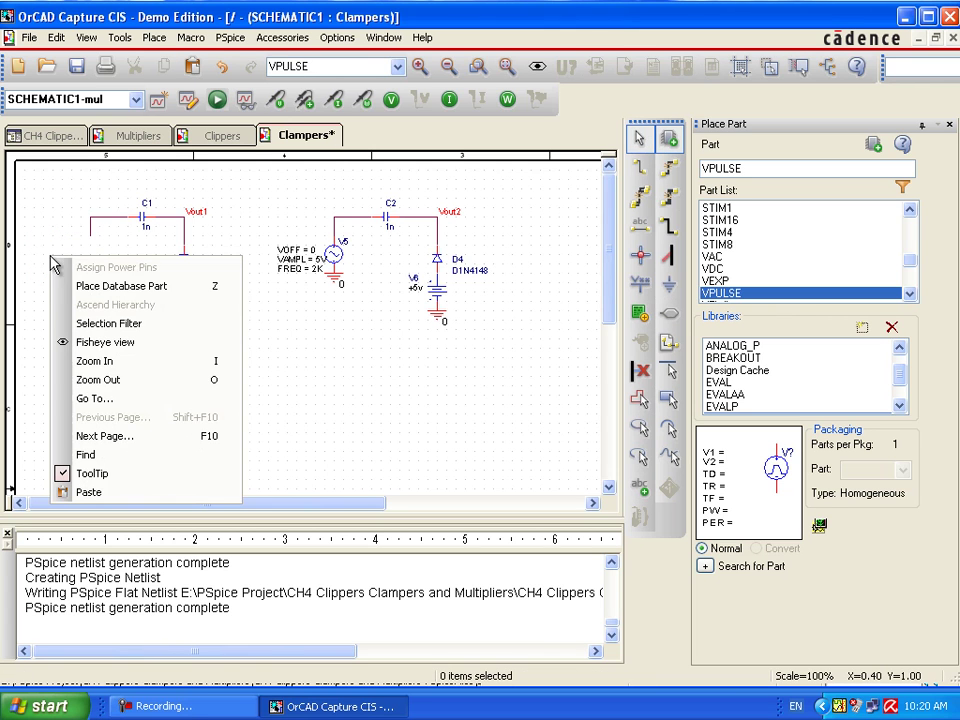
{"action": "left_click", "coordinate": [108, 492]}
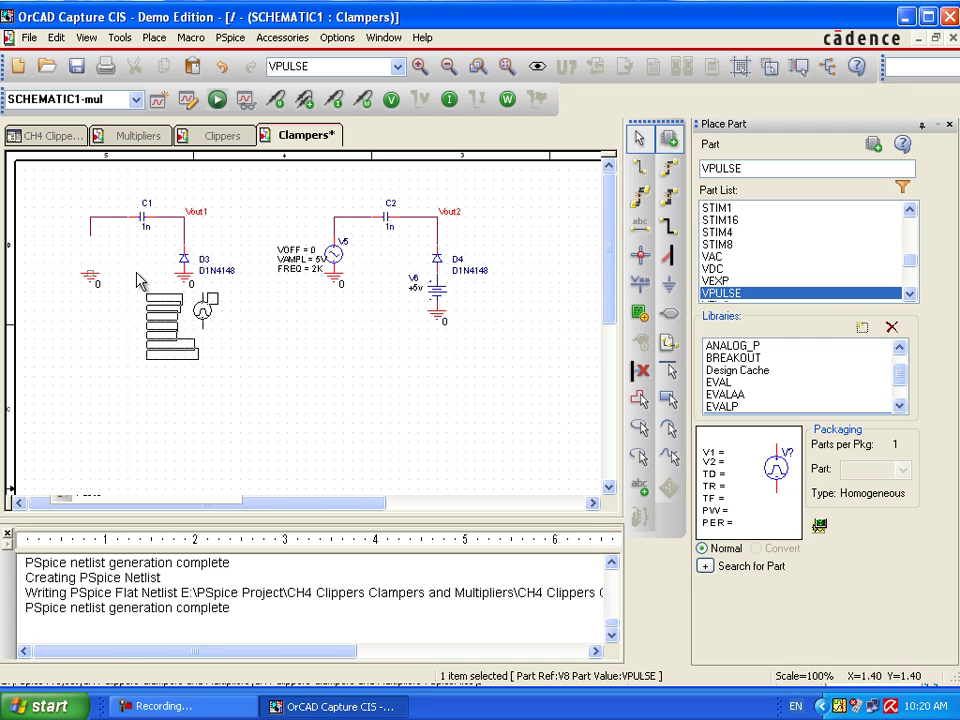
{"action": "left_click", "coordinate": [38, 240]}
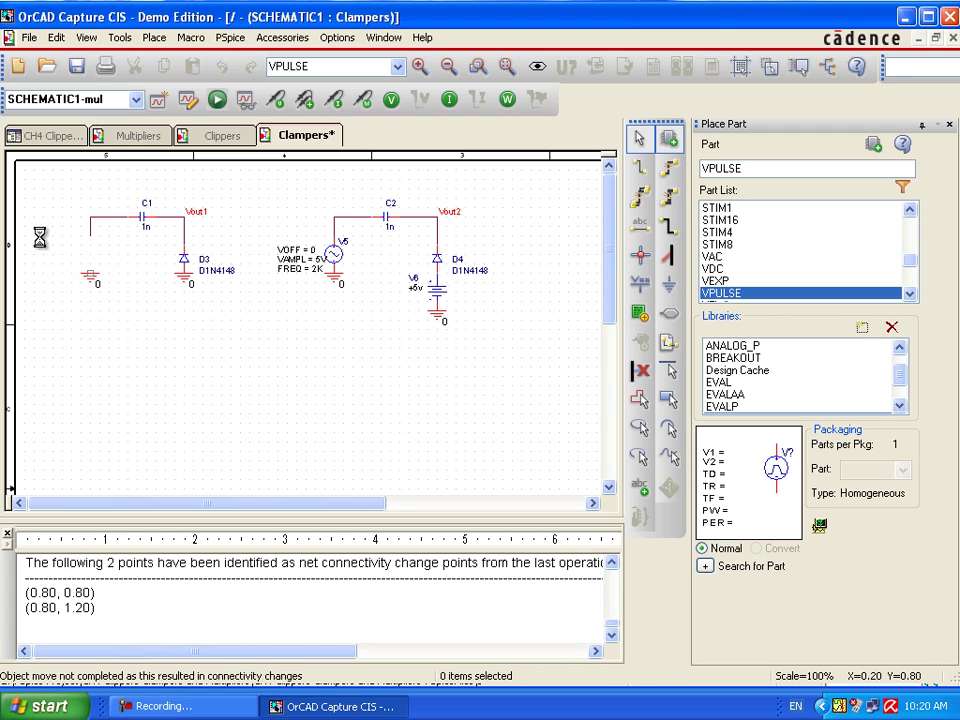
- Replace sine source V5 in the second clamper with pulse source V11
{"action": "left_click", "coordinate": [335, 262]}
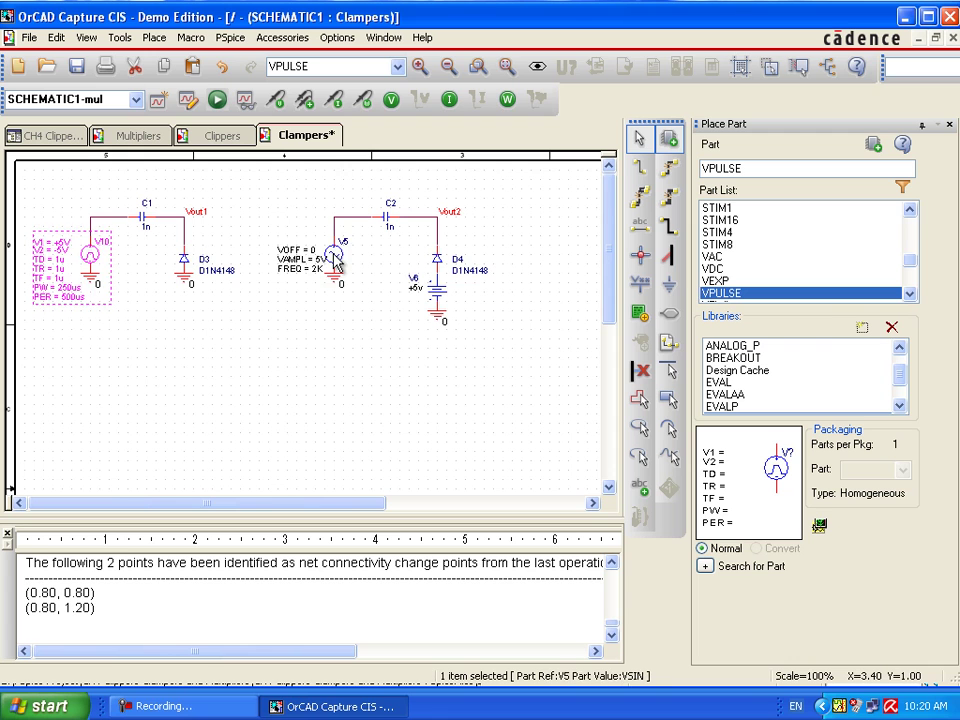
{"action": "key", "text": "Delete"}
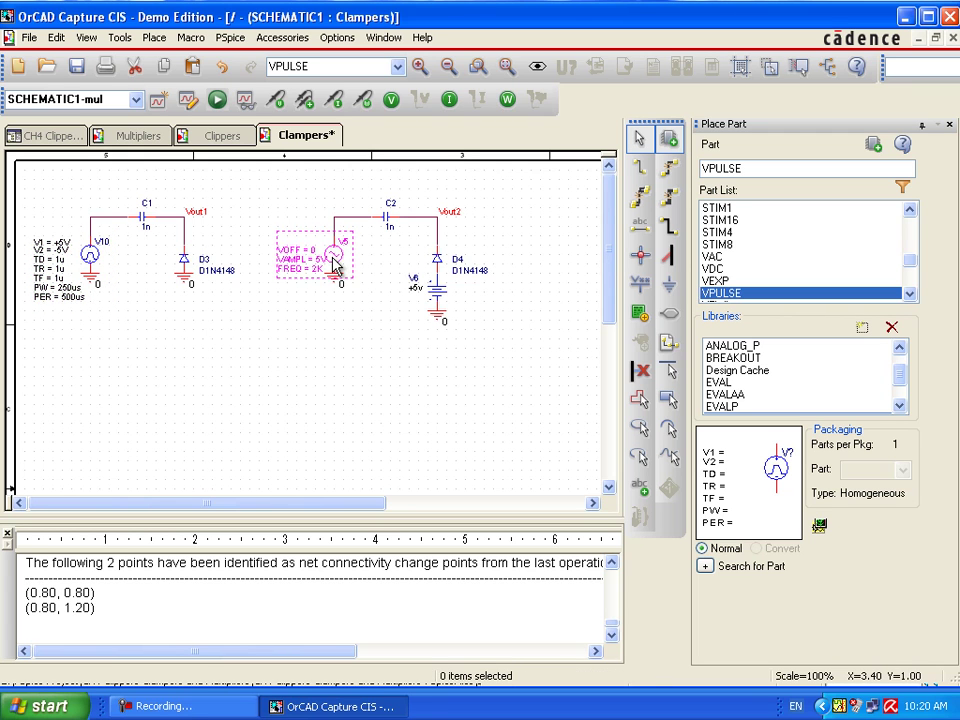
{"action": "right_click", "coordinate": [307, 257]}
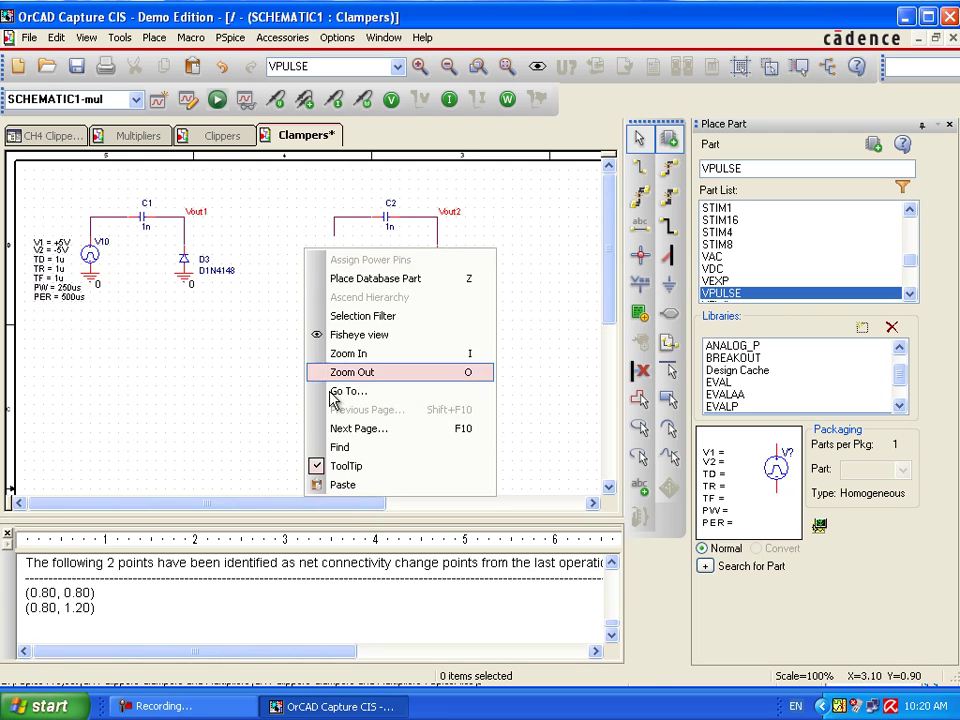
{"action": "left_click", "coordinate": [336, 482]}
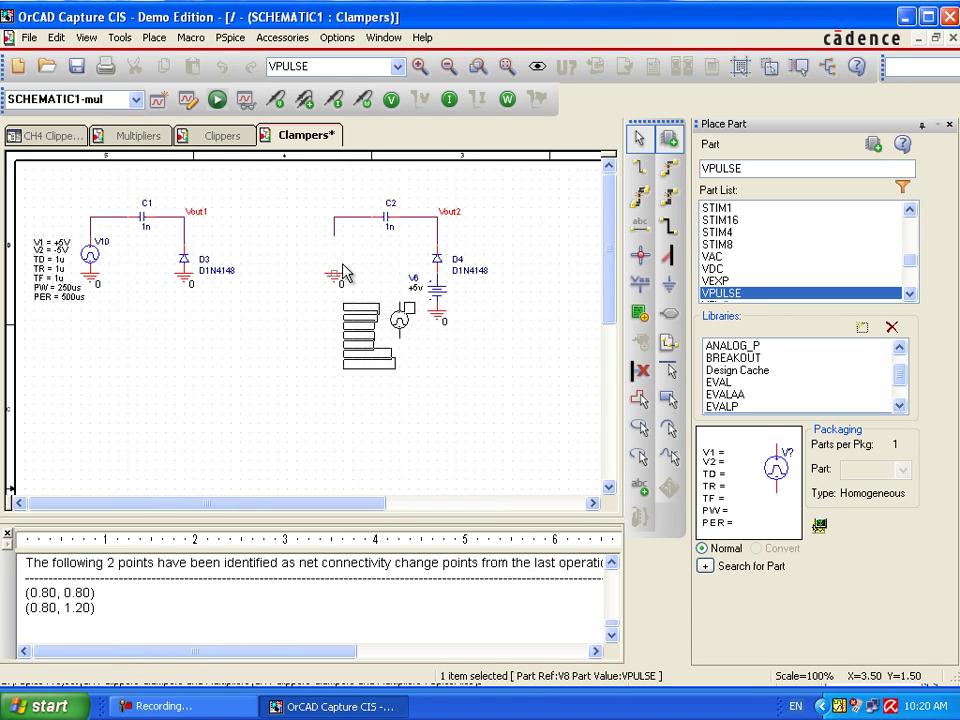
{"action": "left_click", "coordinate": [281, 243]}
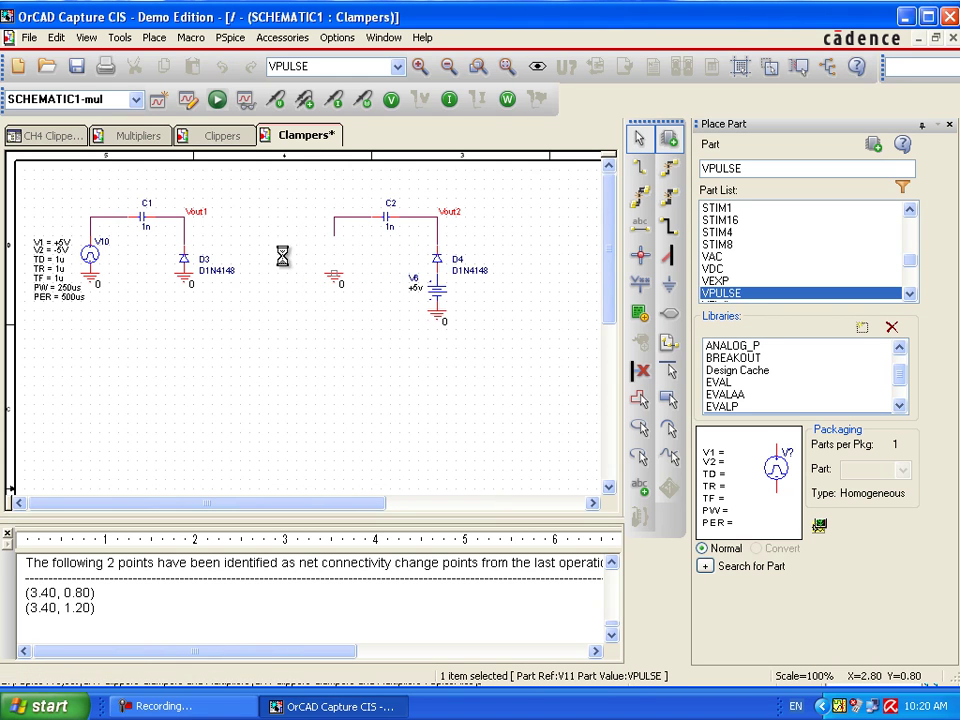
{"action": "left_click", "coordinate": [303, 360]}
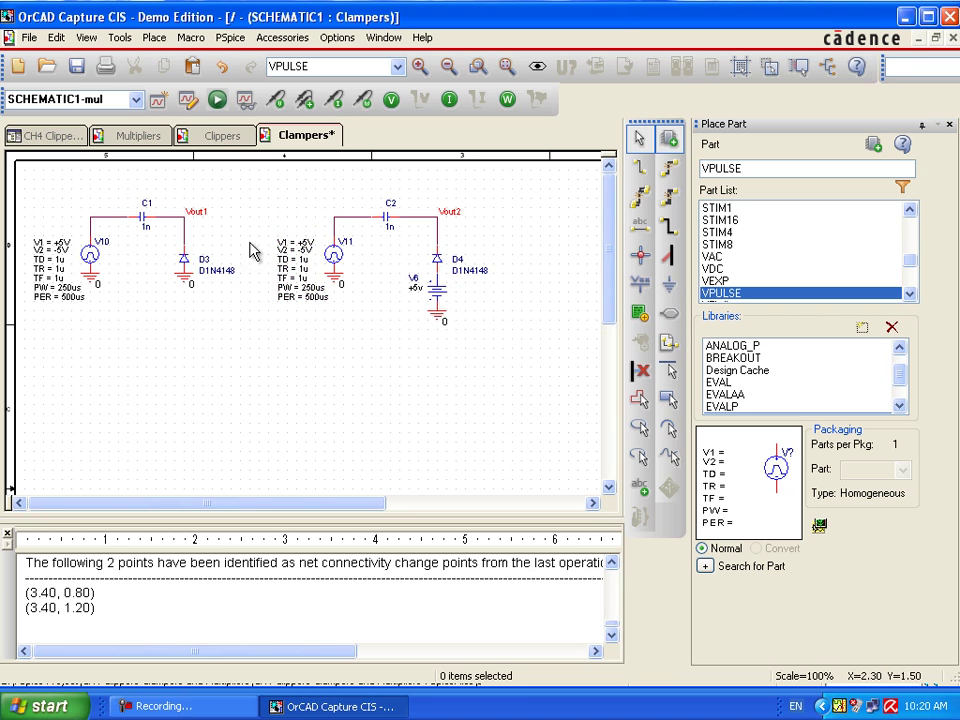
- Generate the netlist and run the PSpice simulation, accepting the Undo Warning
{"action": "left_click", "coordinate": [216, 101]}
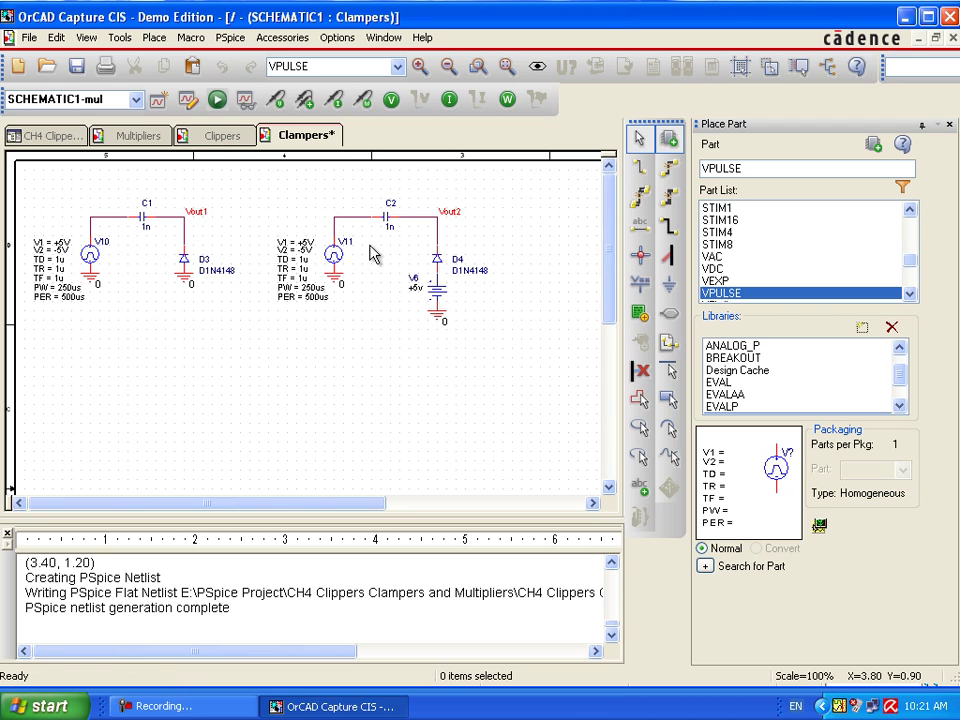
{"action": "left_click", "coordinate": [217, 100]}
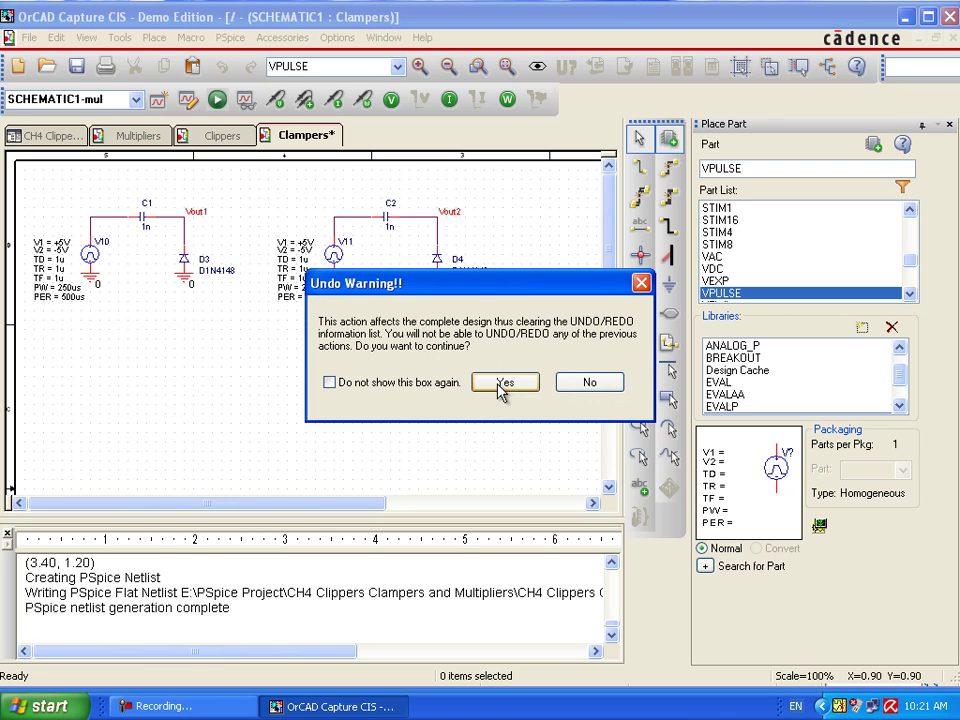
{"action": "key", "text": "Return"}
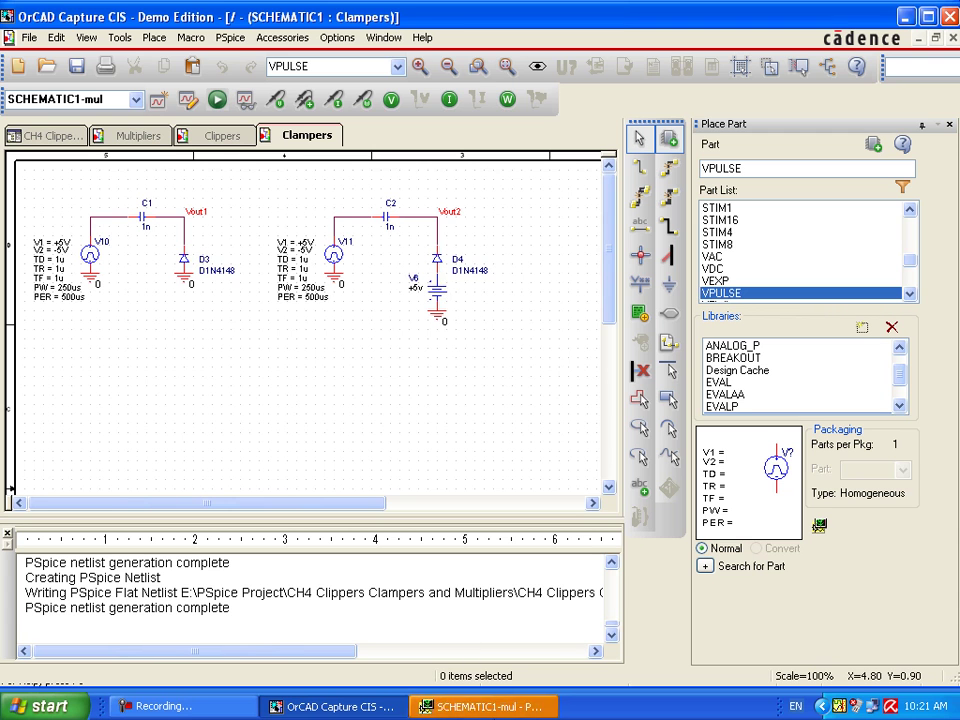
- Add a V(Vout1) trace to the simulation results plot
{"action": "left_click", "coordinate": [490, 706]}
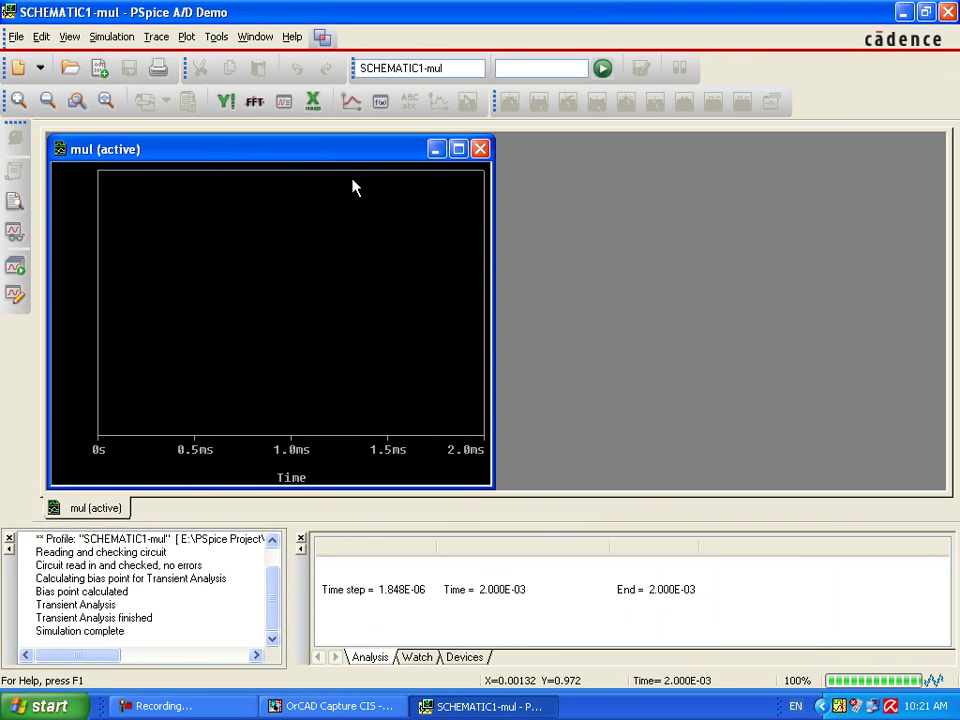
{"action": "left_click", "coordinate": [351, 110]}
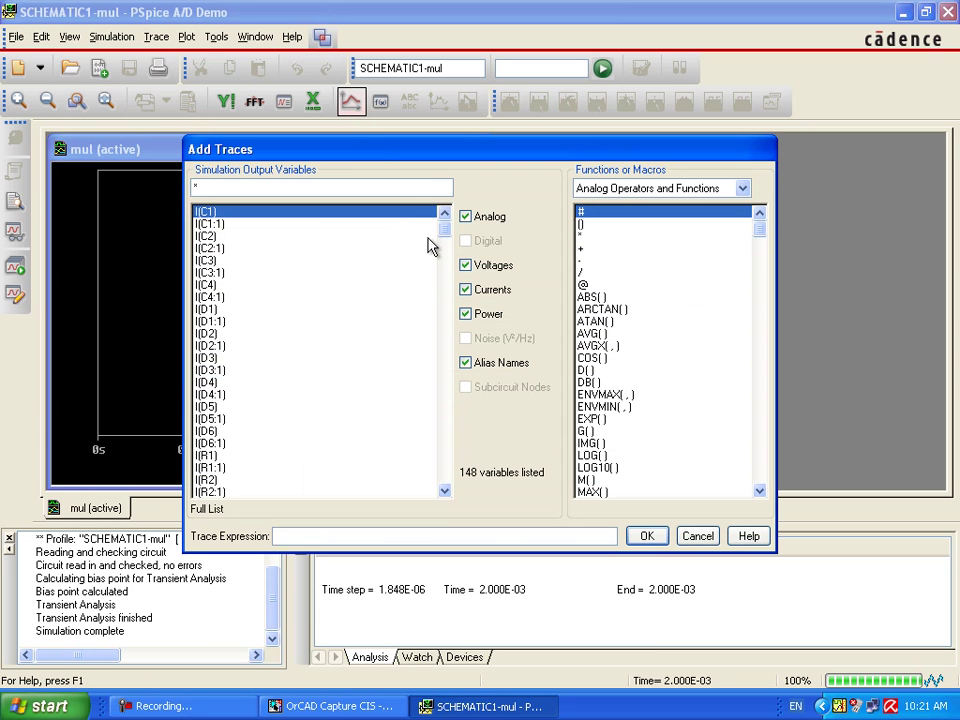
{"action": "scroll", "coordinate": [447, 476], "scroll_direction": "down", "scroll_amount": 15}
{"action": "scroll", "coordinate": [447, 476], "scroll_direction": "down", "scroll_amount": 5}
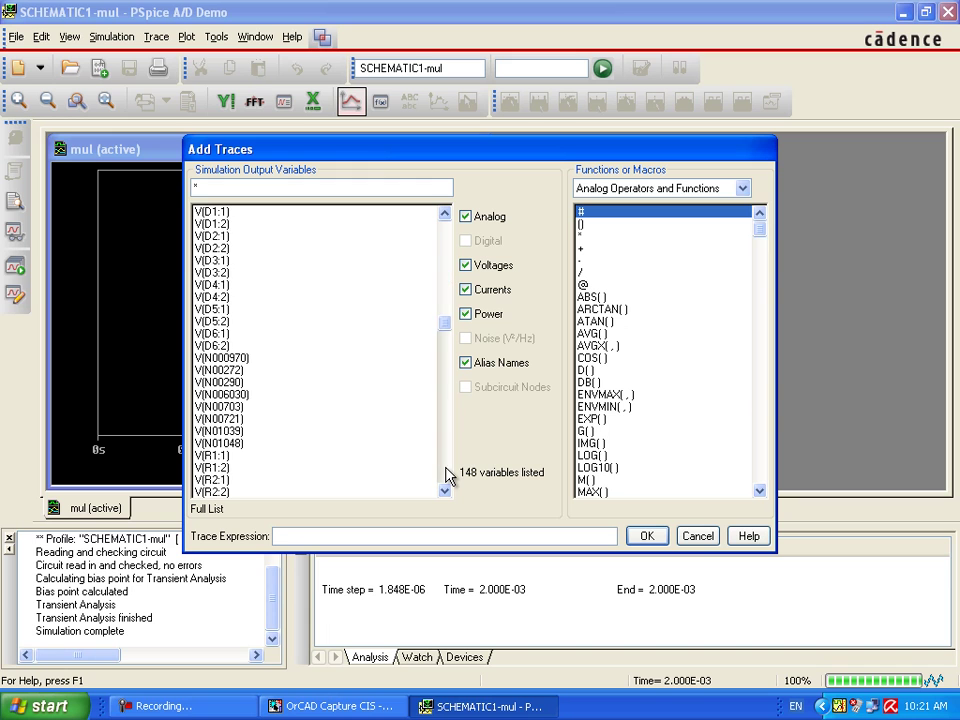
{"action": "scroll", "coordinate": [447, 476], "scroll_direction": "down", "scroll_amount": 5}
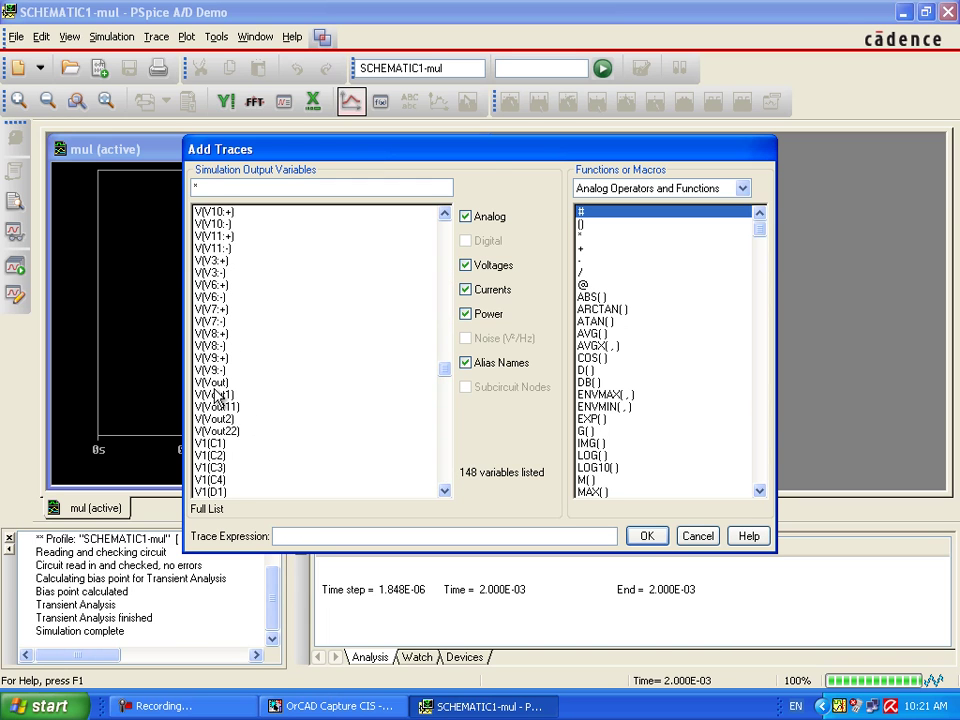
{"action": "left_click", "coordinate": [214, 394]}
{"action": "left_click", "coordinate": [644, 536]}
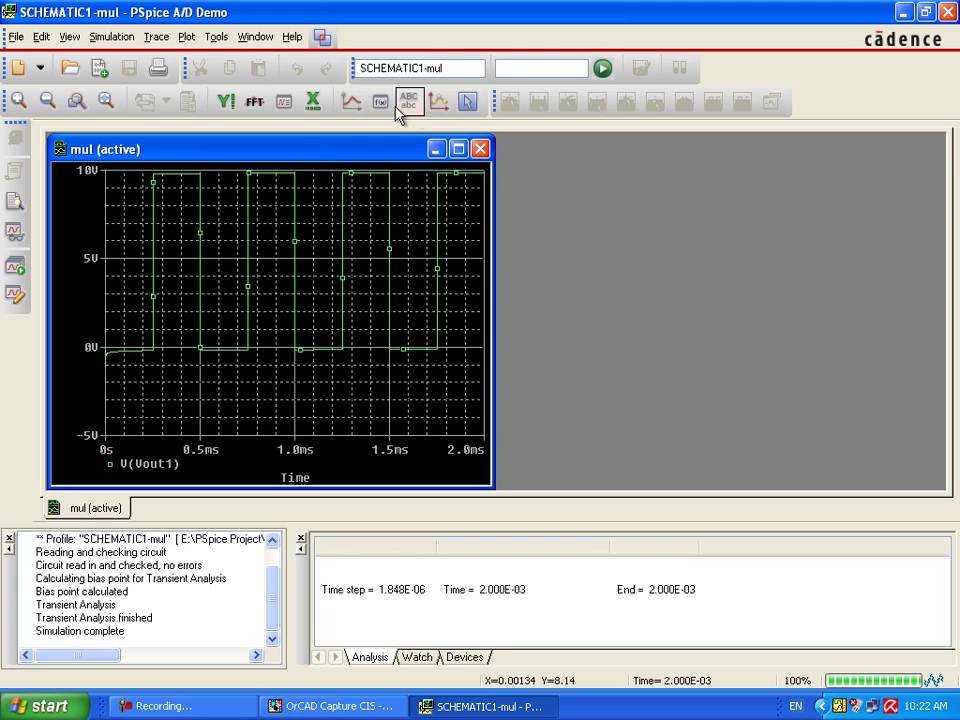
- Open a second plot window, tile windows vertically, and plot V(Vout2) in it
{"action": "left_click", "coordinate": [256, 37]}
{"action": "left_click", "coordinate": [267, 58]}
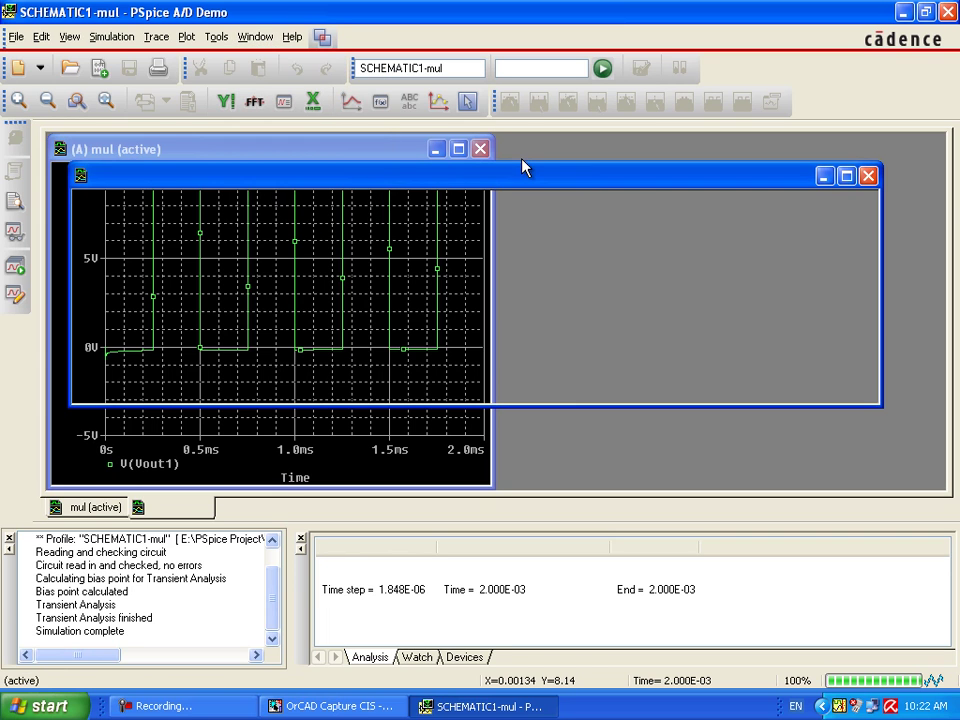
{"action": "left_click", "coordinate": [257, 37]}
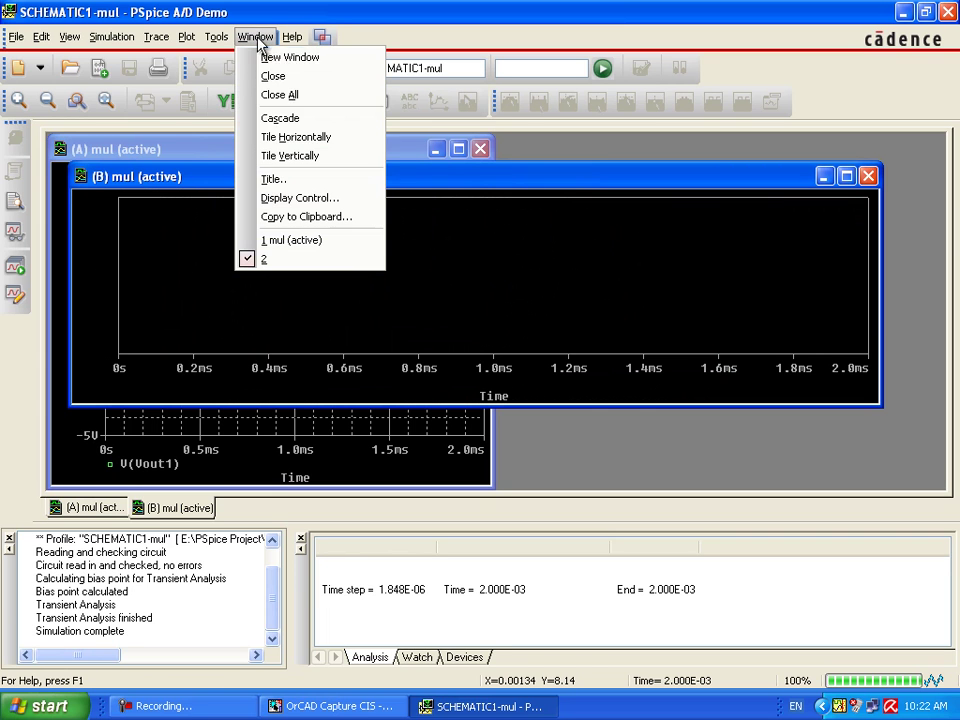
{"action": "left_click", "coordinate": [275, 154]}
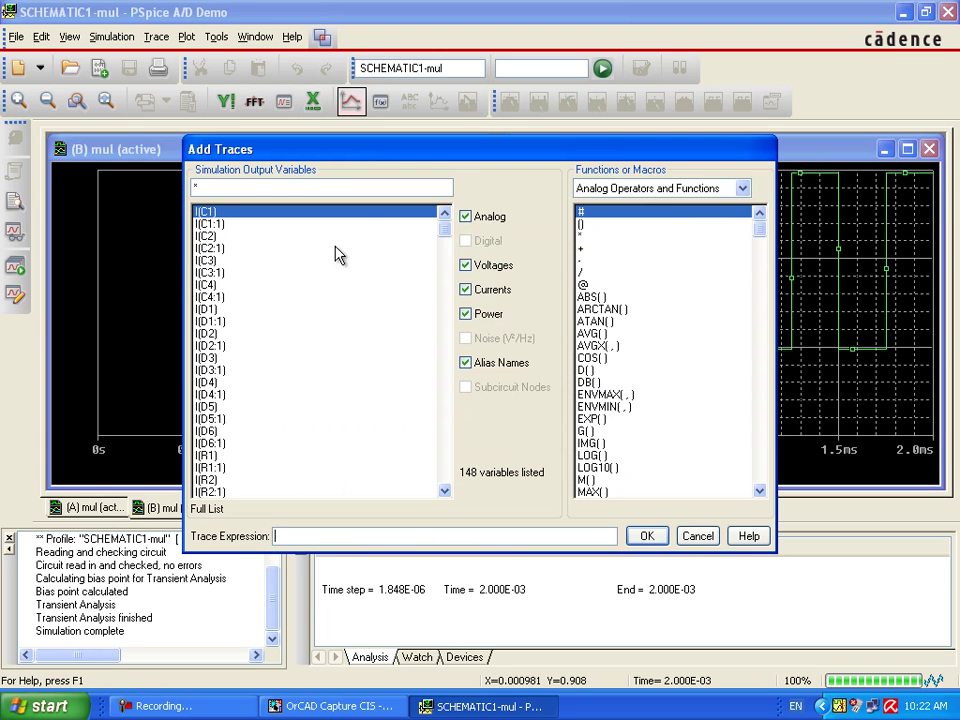
{"action": "scroll", "coordinate": [446, 476], "scroll_direction": "down", "scroll_amount": 10}
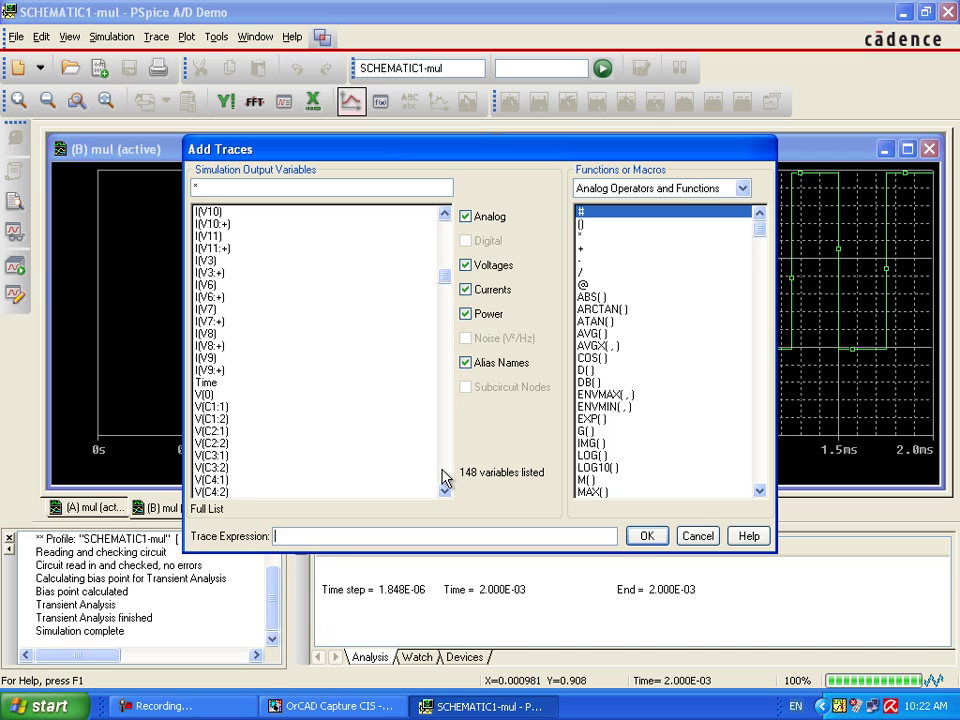
{"action": "scroll", "coordinate": [443, 471], "scroll_direction": "down", "scroll_amount": 8}
{"action": "scroll", "coordinate": [443, 476], "scroll_direction": "down", "scroll_amount": 10}
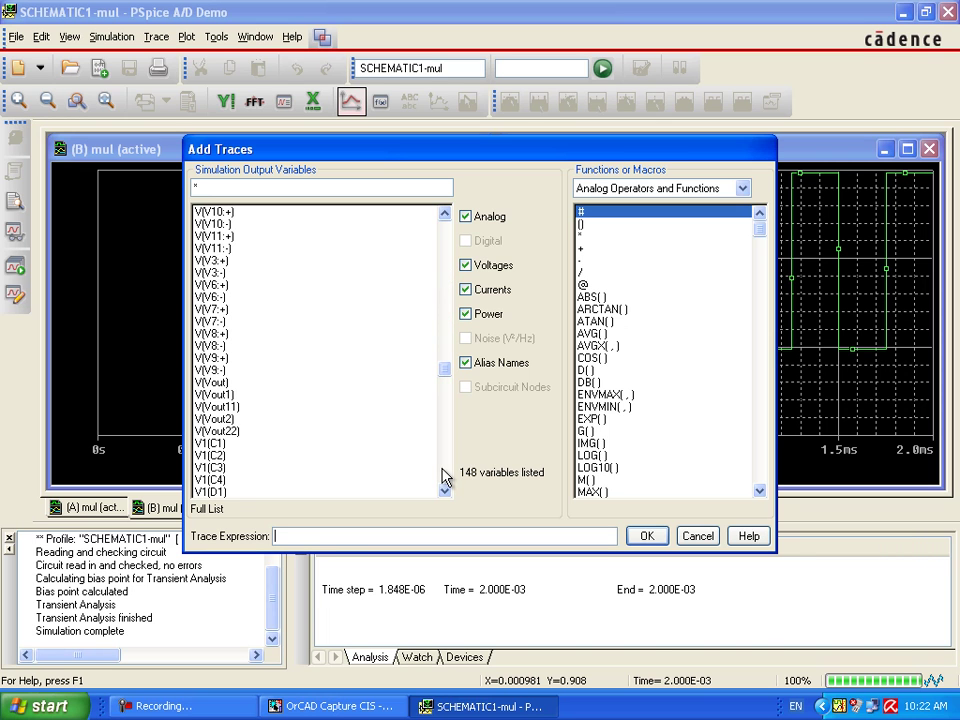
{"action": "left_click", "coordinate": [220, 420]}
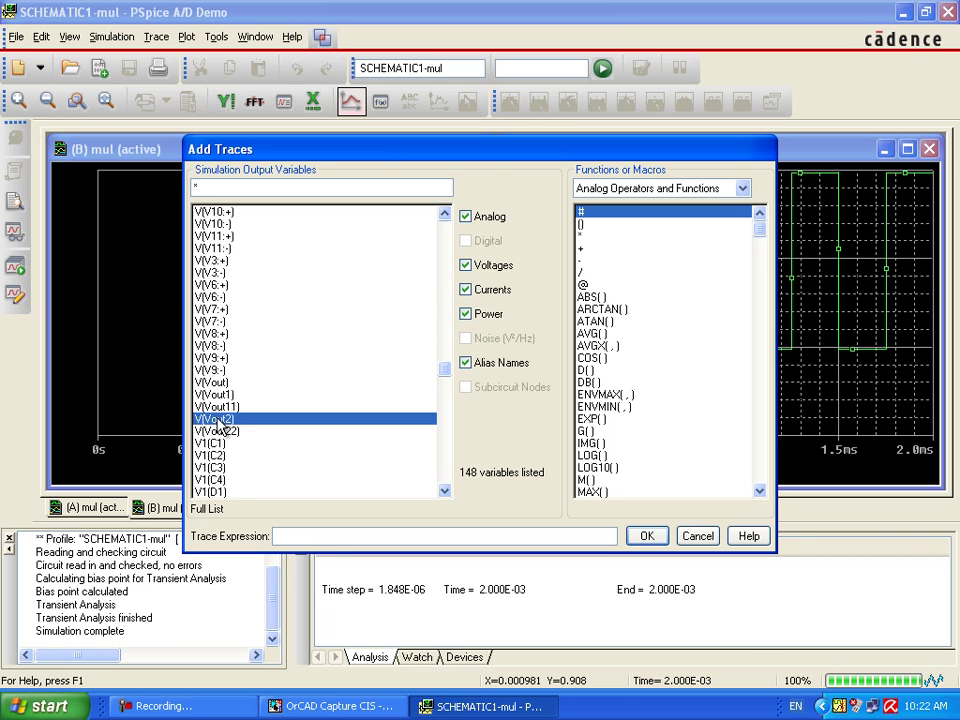
{"action": "left_click", "coordinate": [648, 537]}
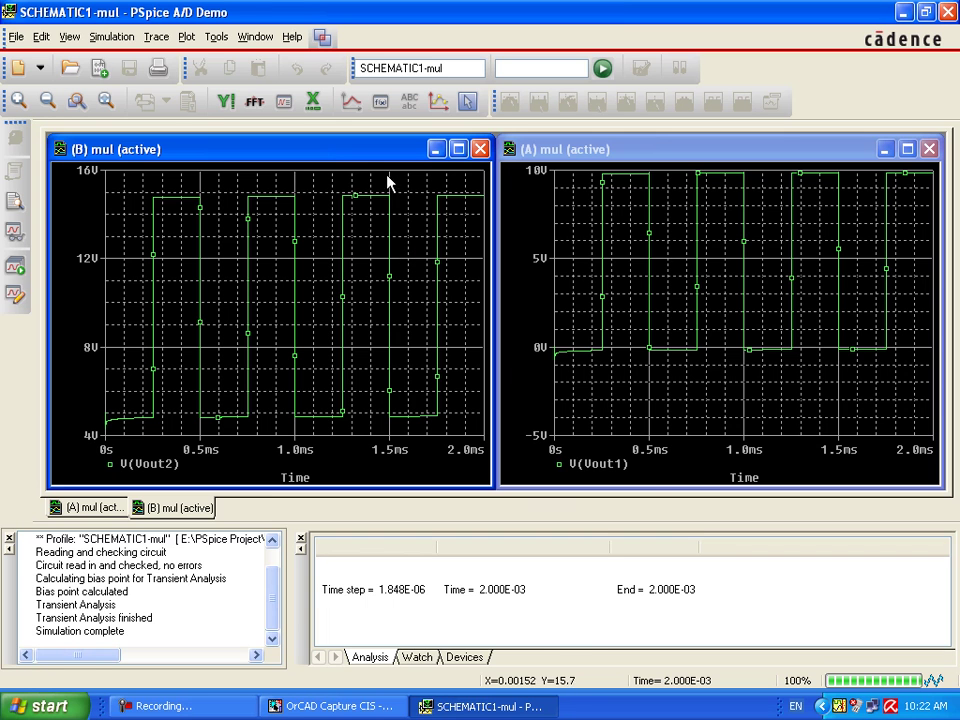
- Drag the plot windows so V(Vout1) is on the left and V(Vout2) on the right
{"action": "mouse_move", "coordinate": [293, 149]}
{"action": "left_mouse_down"}
{"action": "mouse_move", "coordinate": [527, 232]}
{"action": "mouse_move", "coordinate": [744, 216]}
{"action": "left_mouse_up"}
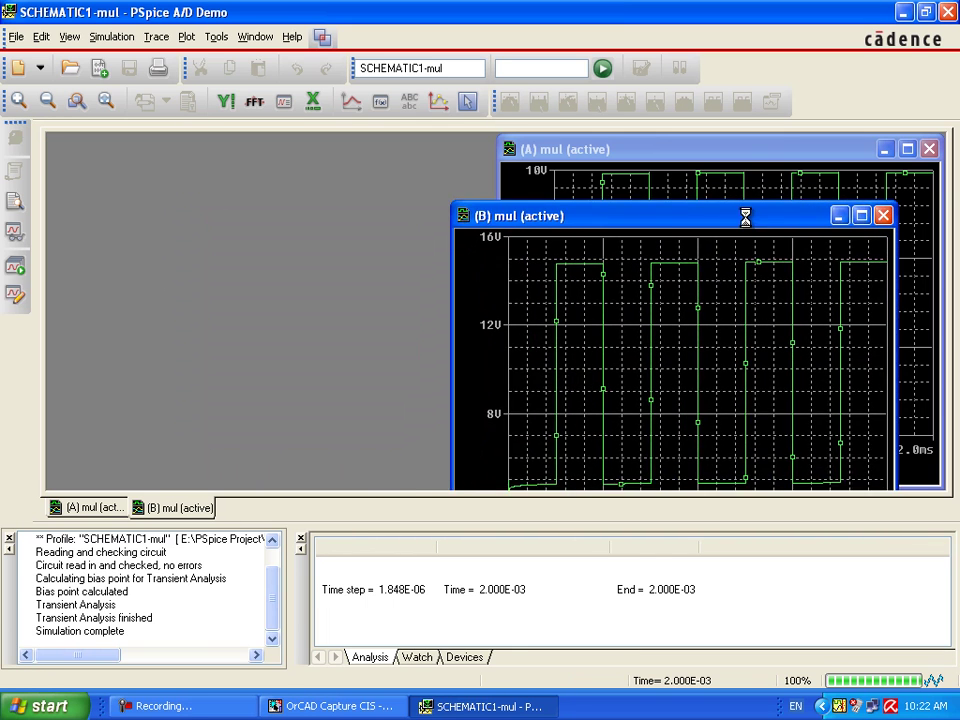
{"action": "mouse_move", "coordinate": [744, 150]}
{"action": "left_mouse_down"}
{"action": "mouse_move", "coordinate": [222, 150]}
{"action": "mouse_move", "coordinate": [289, 147]}
{"action": "left_mouse_up"}
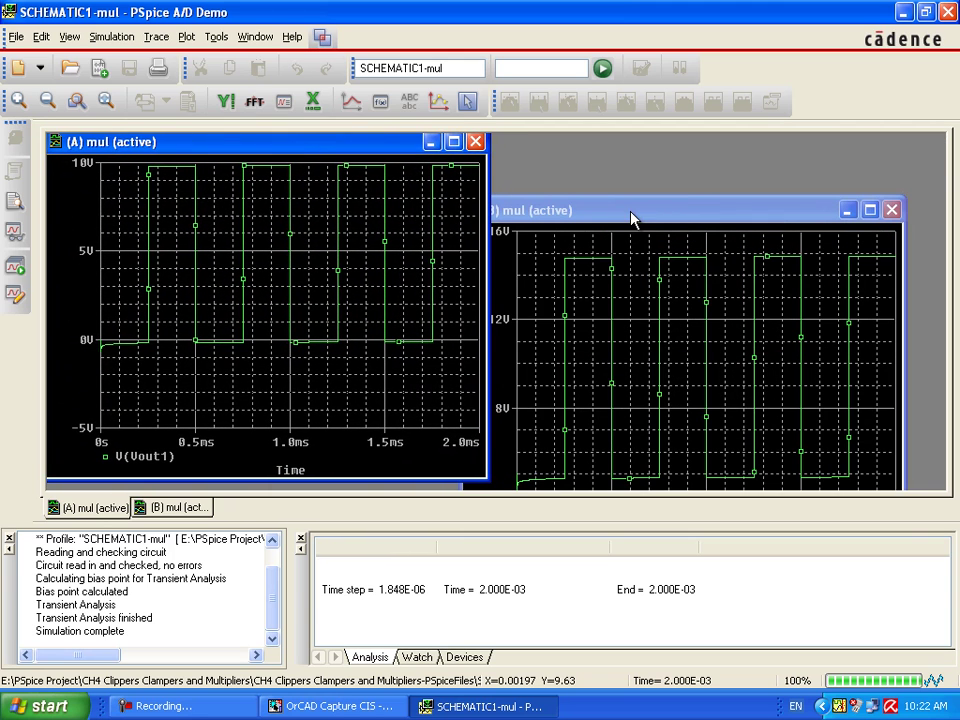
{"action": "mouse_move", "coordinate": [631, 218]}
{"action": "left_mouse_down"}
{"action": "mouse_move", "coordinate": [686, 150]}
{"action": "mouse_move", "coordinate": [664, 152]}
{"action": "left_mouse_up"}
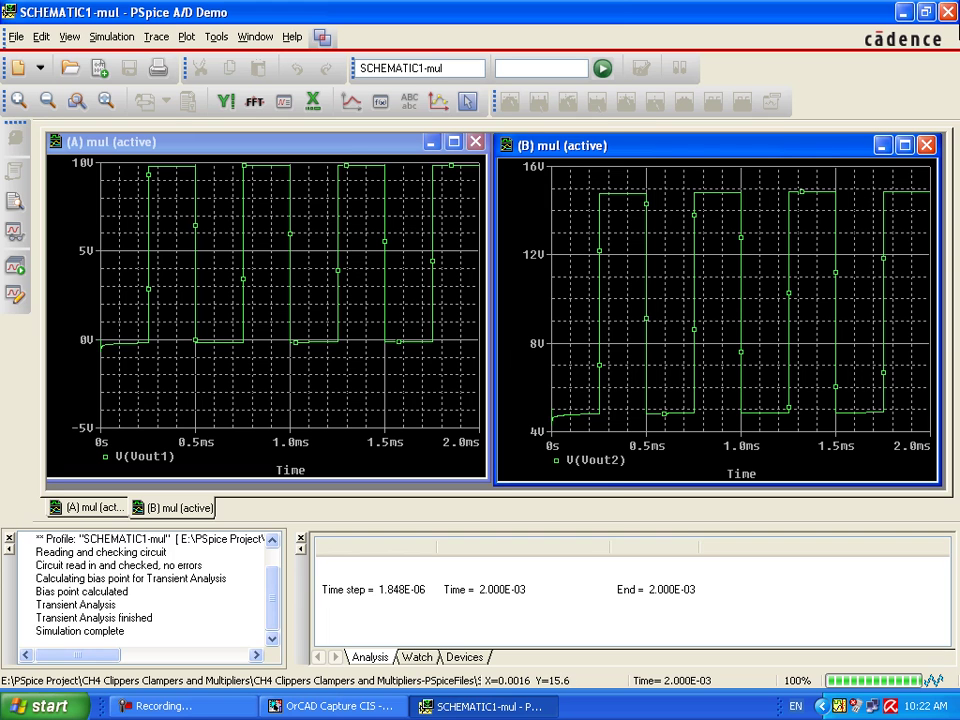
- Close PSpice A/D to return to the Clampers schematic
{"action": "left_click", "coordinate": [950, 13]}
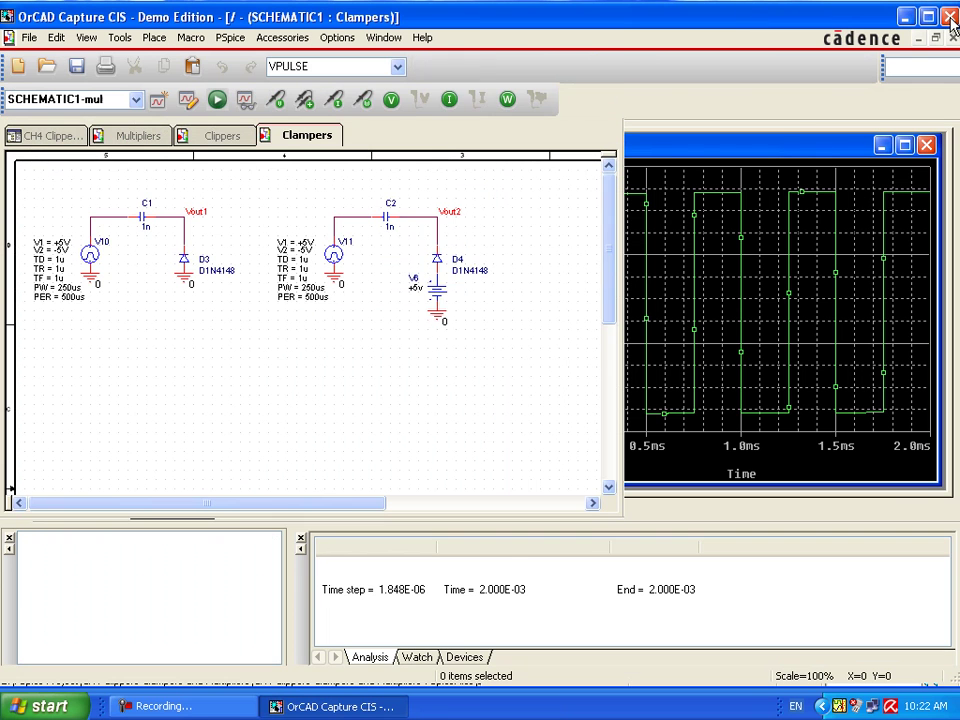